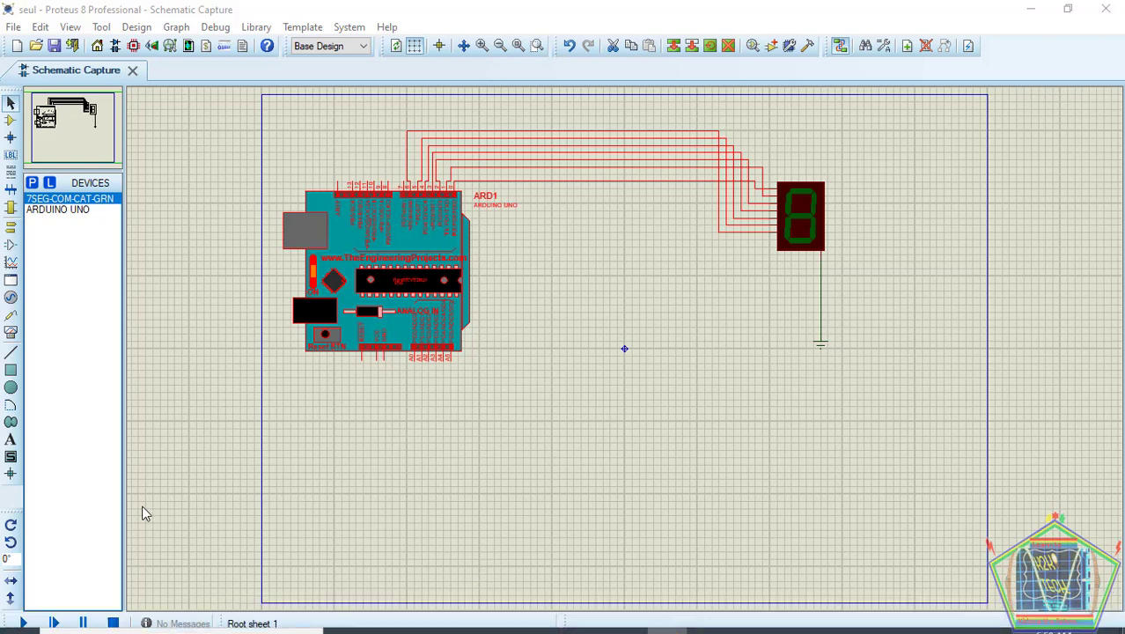
# Start the Arduino 7-segment counting simulation and zoom in on the schematic.
pyautogui.click(23, 623)
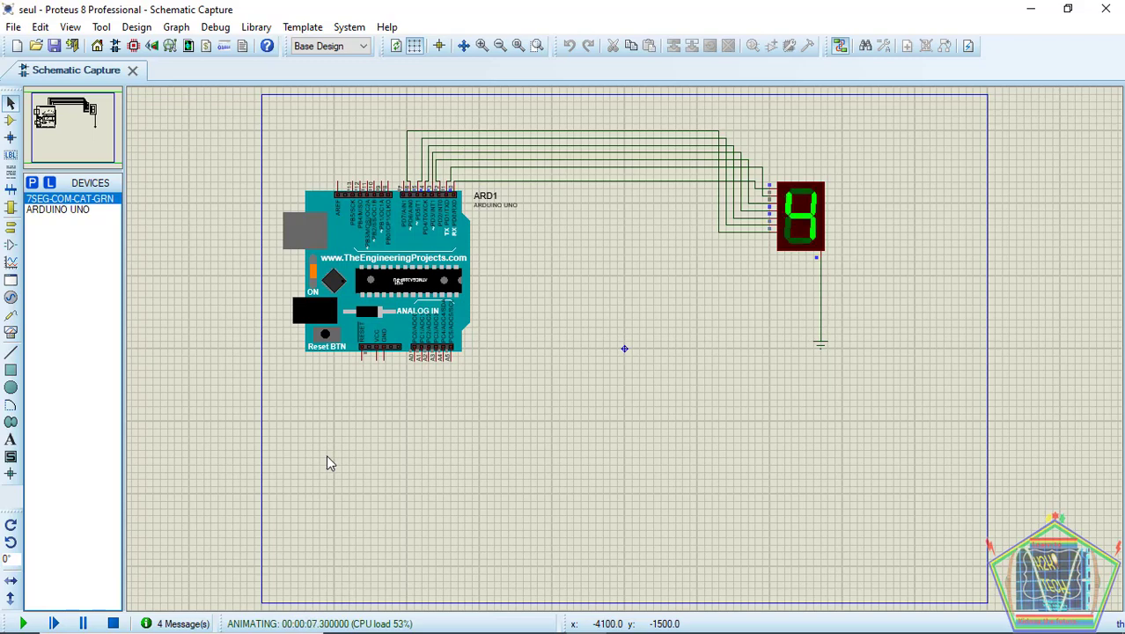
pyautogui.click(483, 47)
# Zoom in further, bring the 7-segment display into view, and stop the running simulation.
pyautogui.click(482, 47)
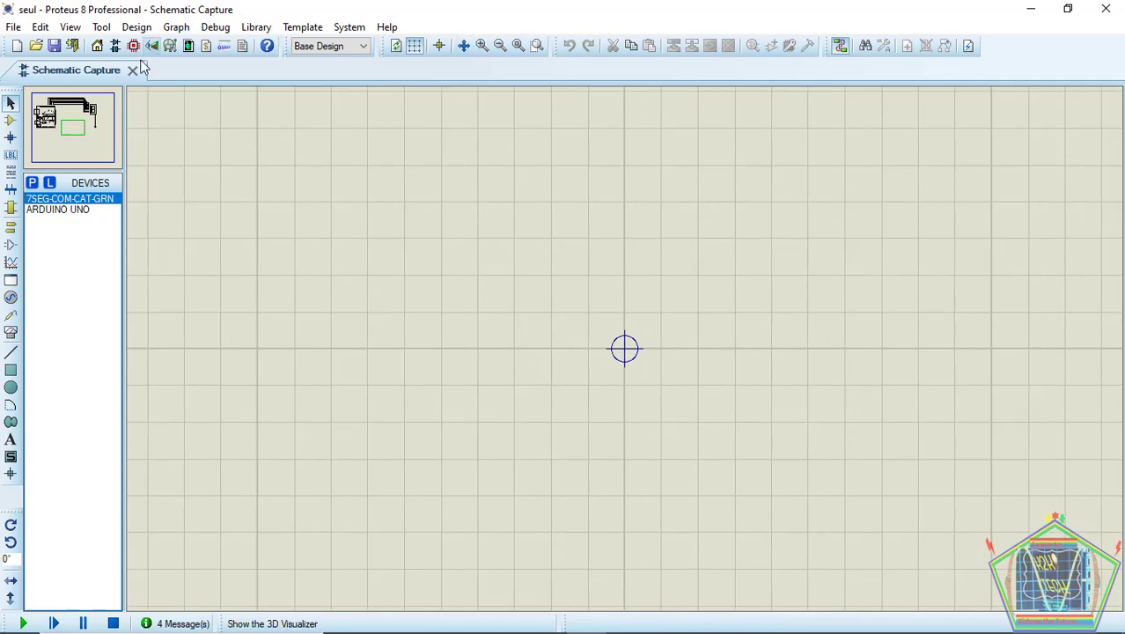
pyautogui.moveTo(79, 127); pyautogui.dragTo(88, 108)
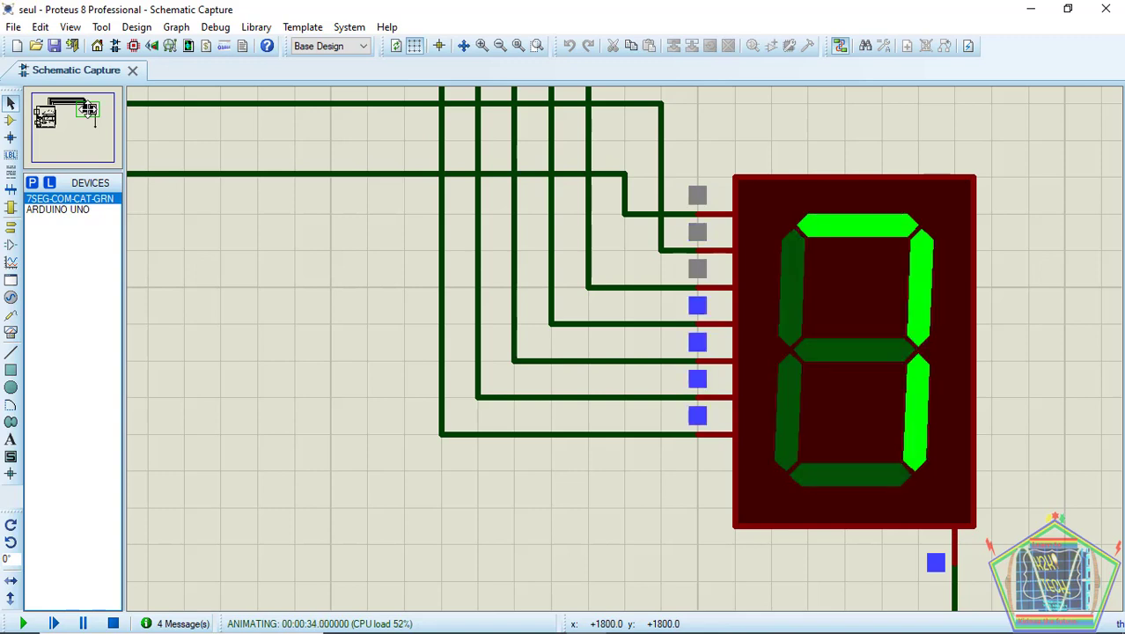
pyautogui.press('shift+Pause')
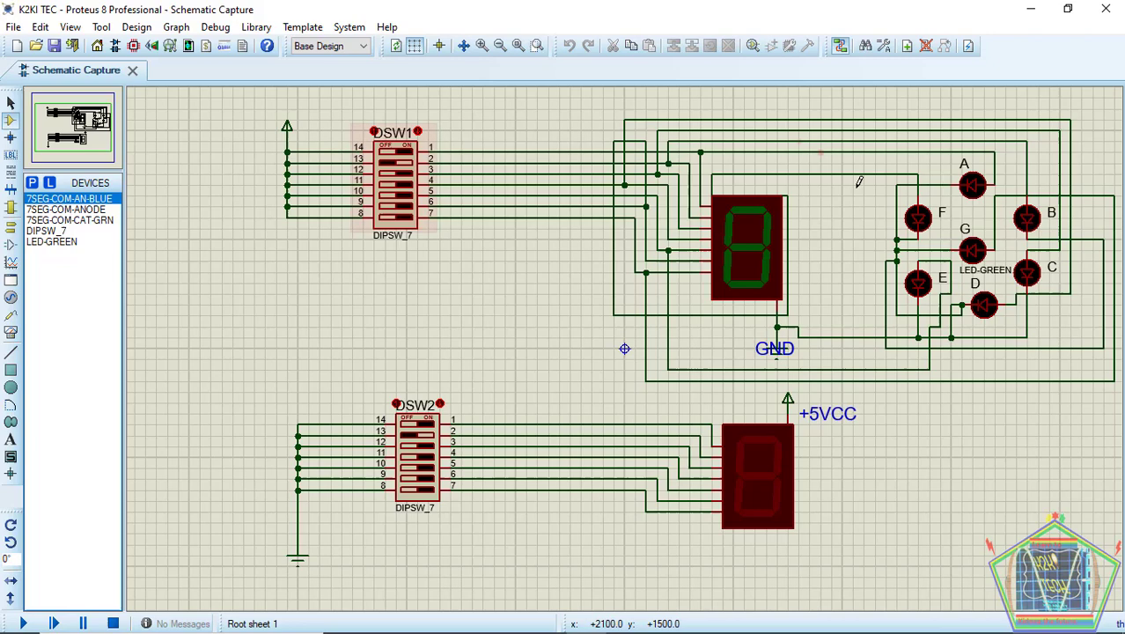
pyautogui.click(482, 46)
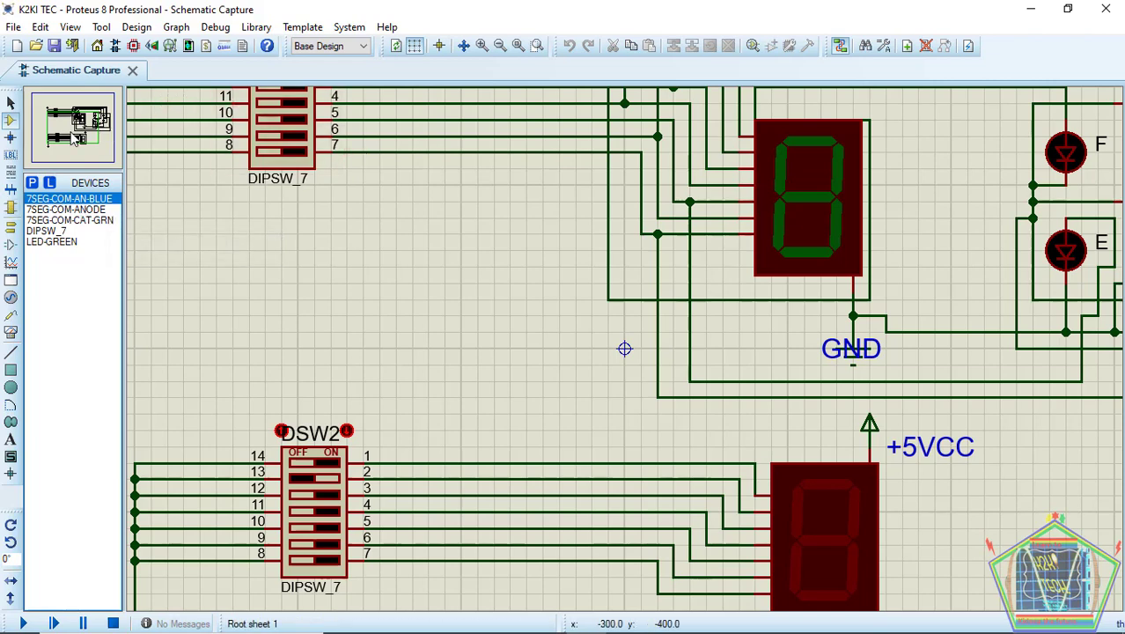
pyautogui.moveTo(76, 139); pyautogui.dragTo(83, 136)
pyautogui.moveTo(478, 444); pyautogui.dragTo(444, 444)
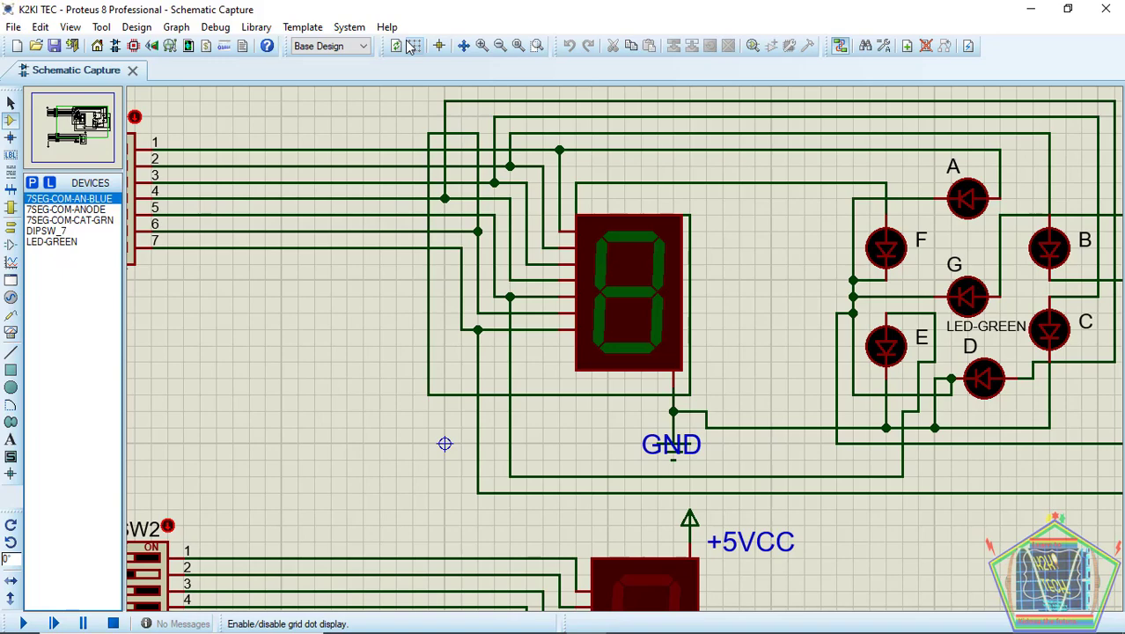
pyautogui.click(499, 46)
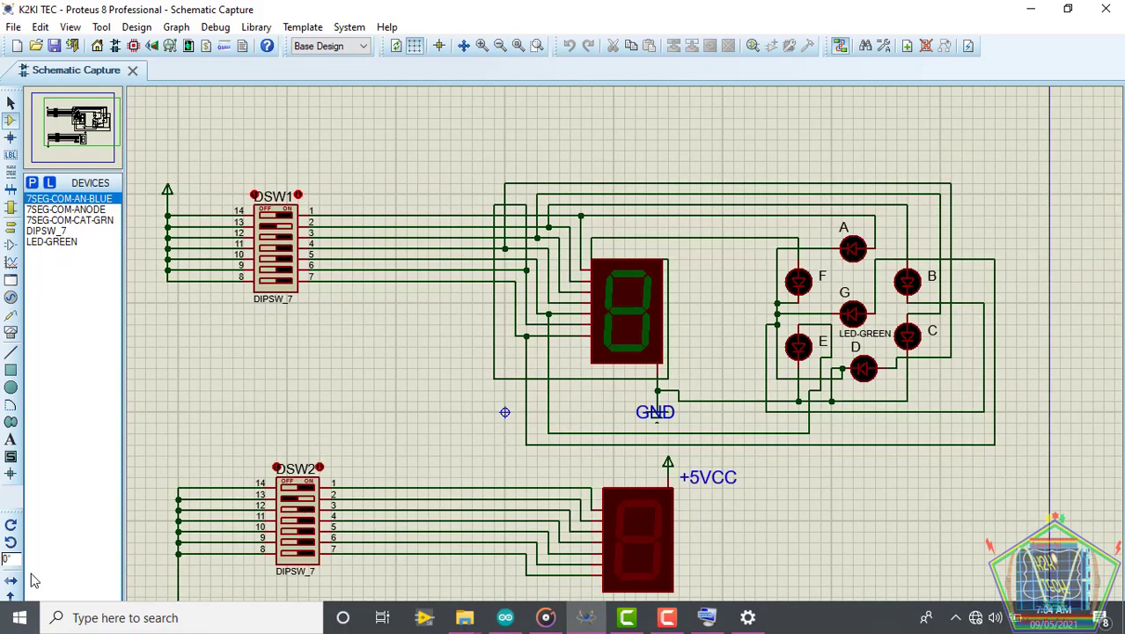
# Run the K2KI TEC simulation, toggle a green display segment, and flip DSW1 switch 2 to show 8.
pyautogui.click(21, 624)
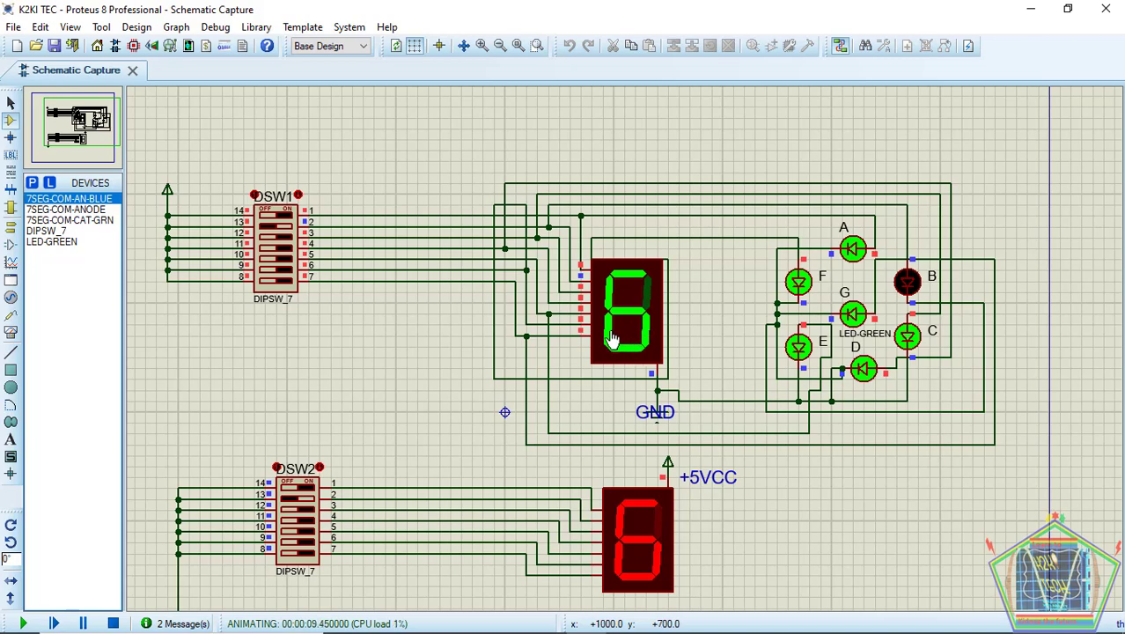
pyautogui.click(608, 322)
pyautogui.click(607, 322)
pyautogui.click(287, 228)
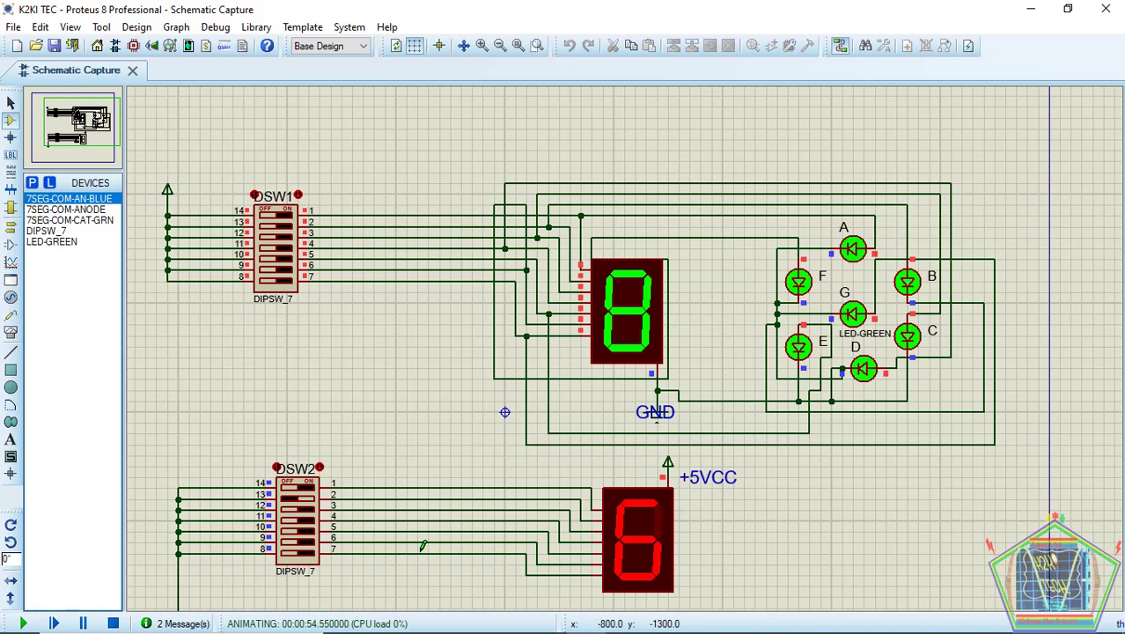
# Box-select the DSW2 switch block with its wires, then clear the selection.
pyautogui.moveTo(244, 444); pyautogui.dragTo(388, 598)
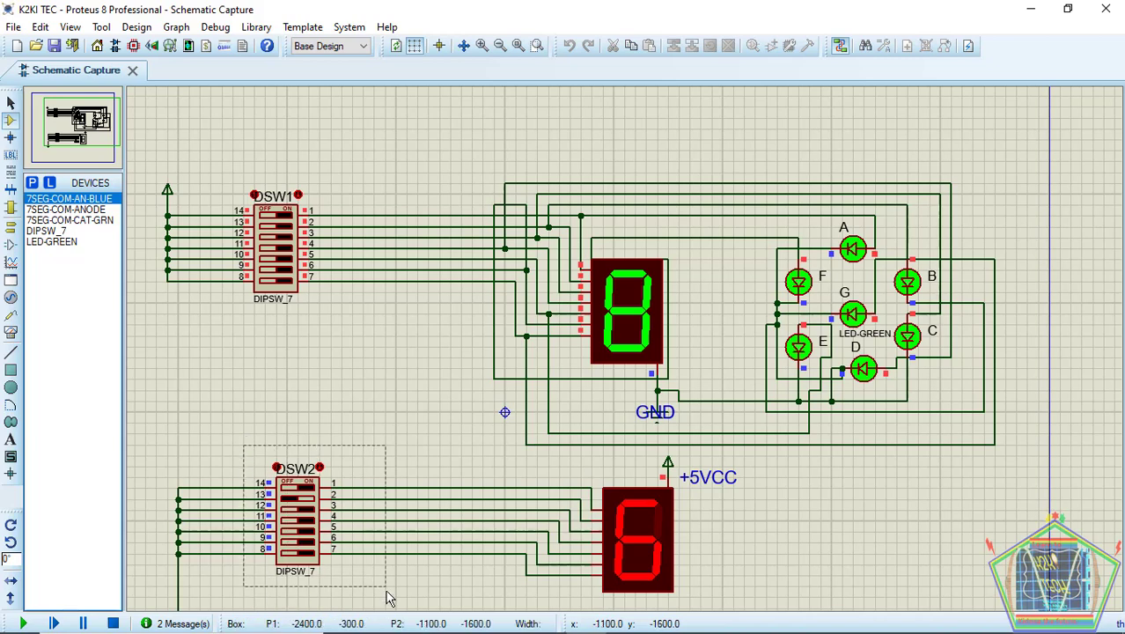
pyautogui.moveTo(389, 597); pyautogui.dragTo(389, 597)
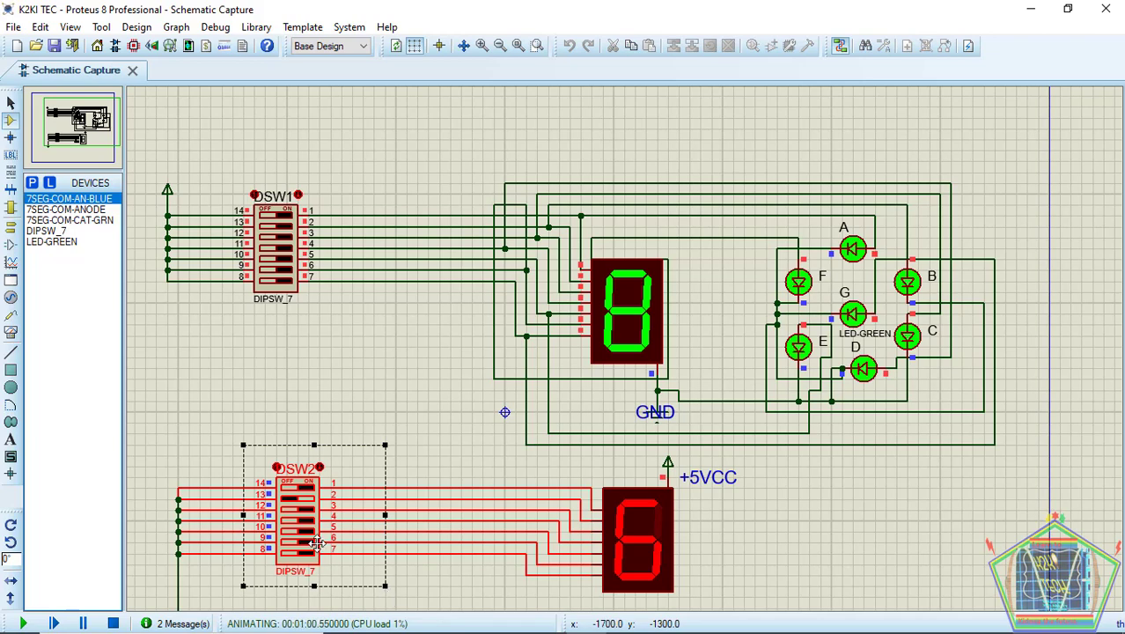
pyautogui.click(449, 406)
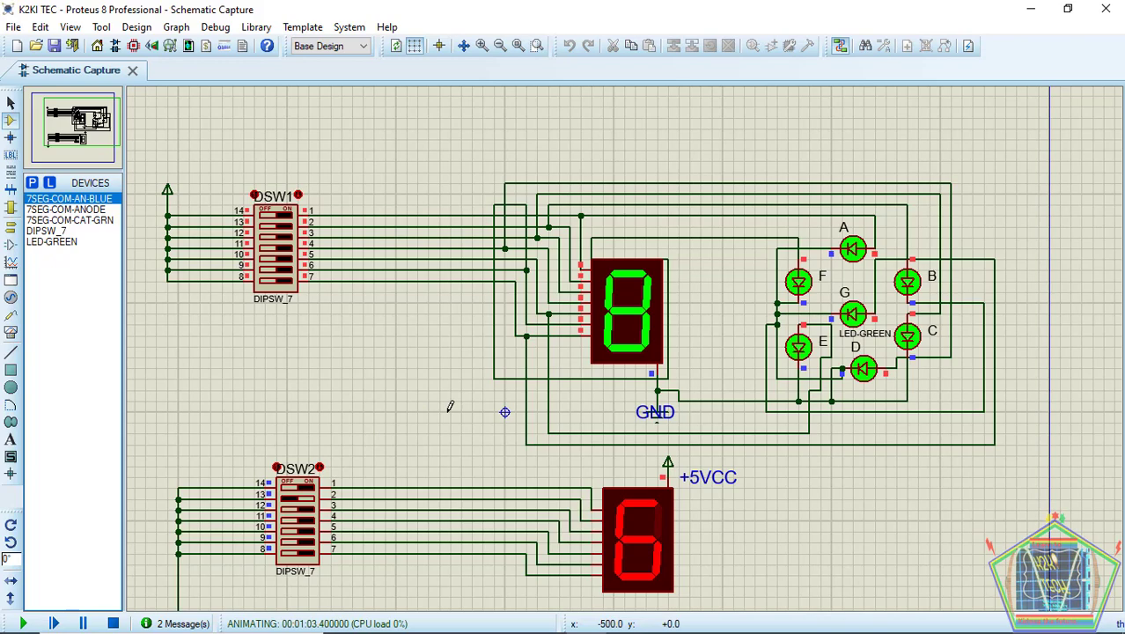
# Create a new project named 'ard and 7seg' with a schematic and no PCB layout.
pyautogui.click(13, 27)
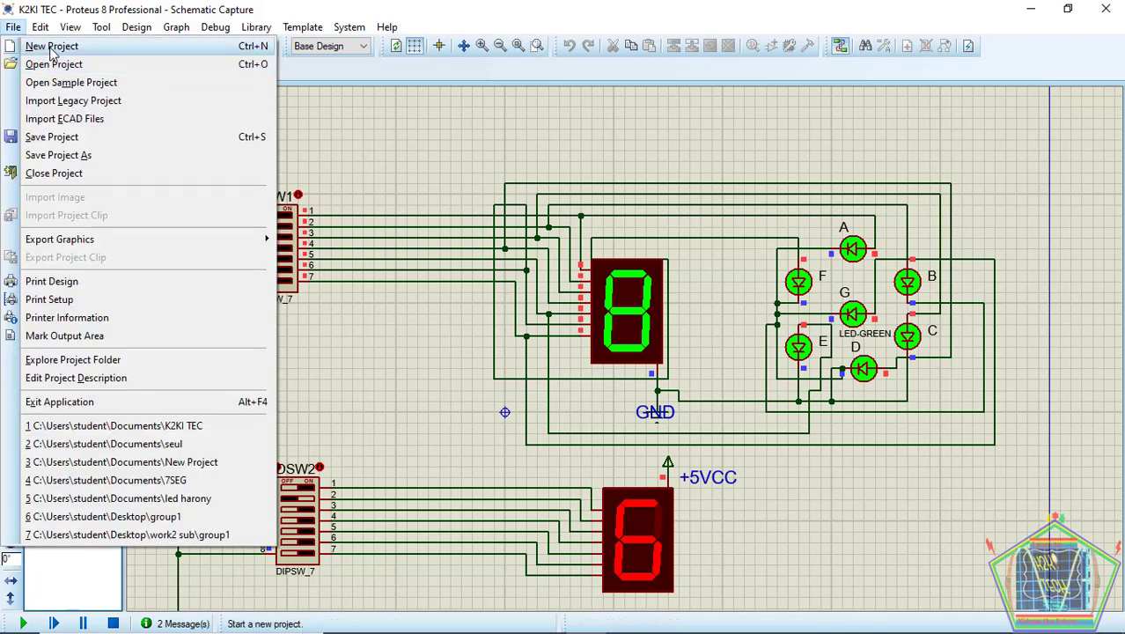
pyautogui.click(51, 46)
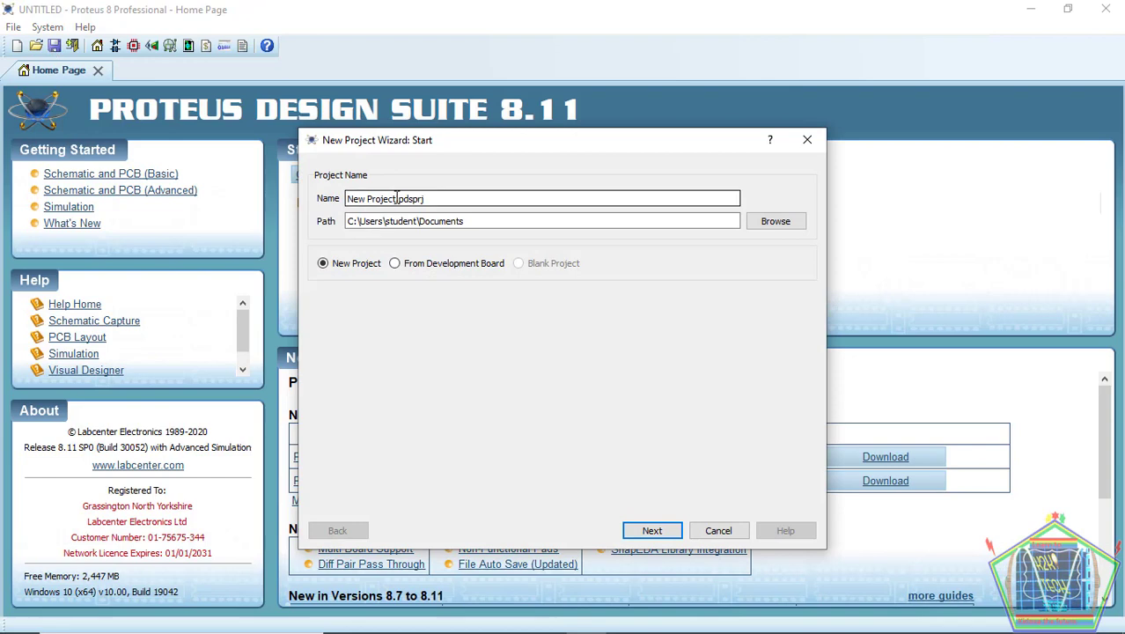
pyautogui.click(398, 198)
pyautogui.hotkey('shift', 'Home')
pyautogui.press('BackSpace')
pyautogui.write('ard and 7seg')
pyautogui.click(651, 532)
pyautogui.click(652, 532)
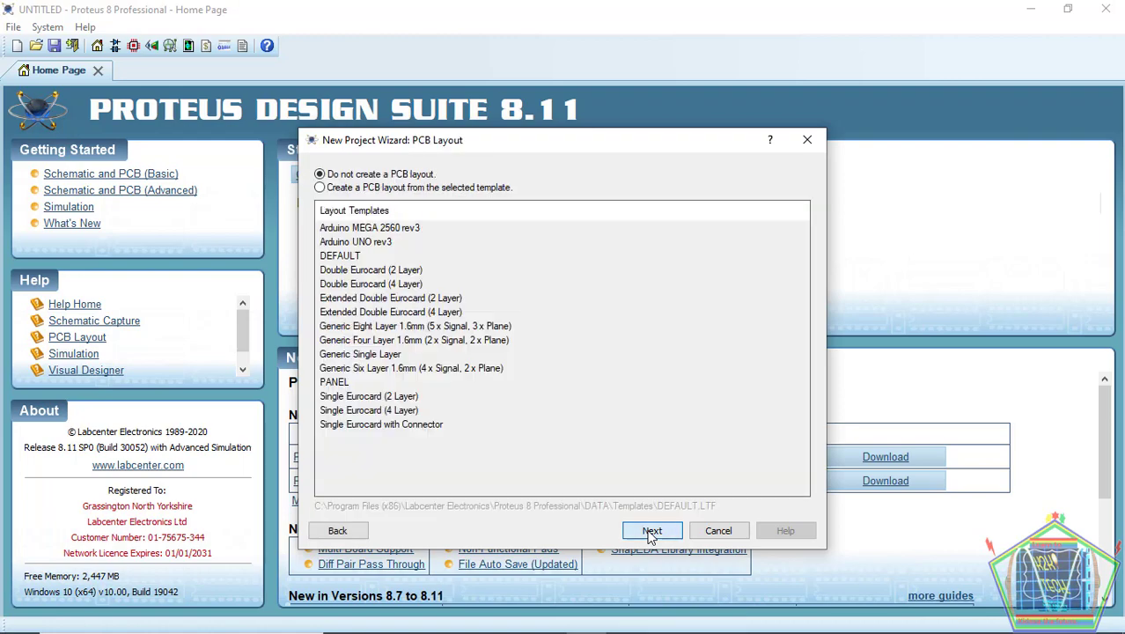
pyautogui.click(652, 532)
pyautogui.click(651, 532)
pyautogui.click(652, 532)
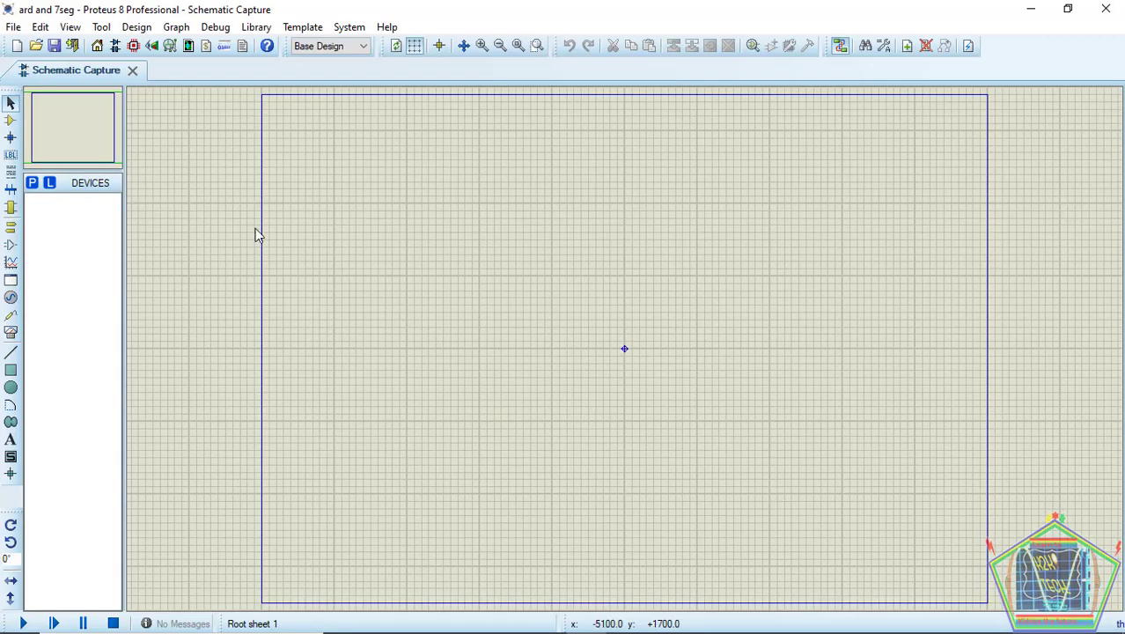
# Pick the ARDUINO UNO part from the Arduino category and place it on the sheet as ARD1.
pyautogui.click(31, 183)
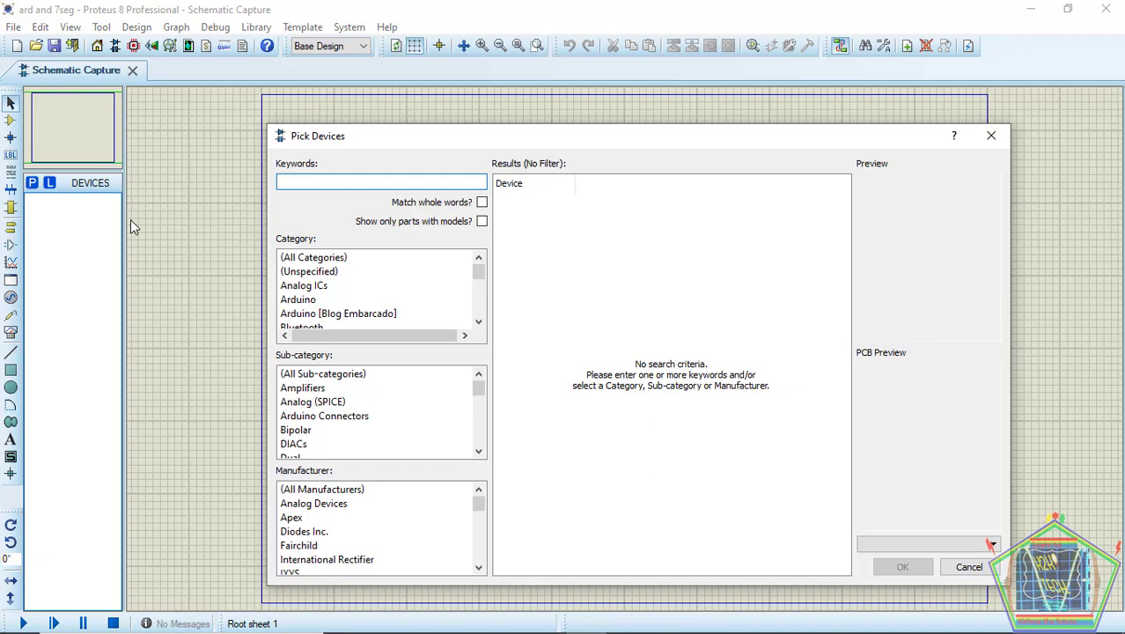
pyautogui.click(291, 299)
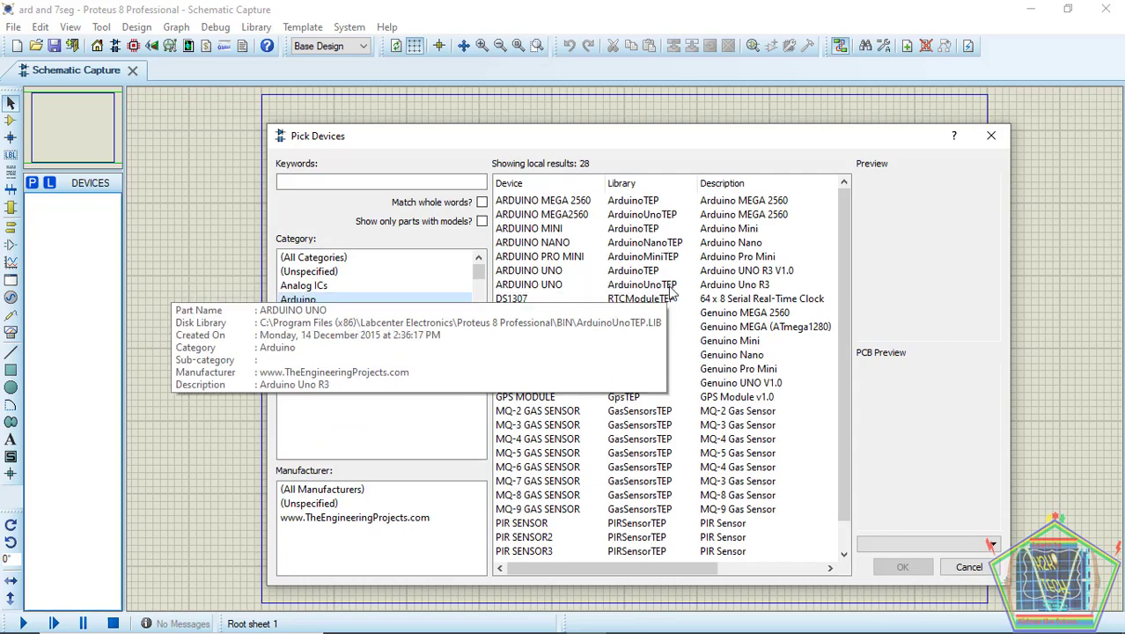
pyautogui.click(670, 286)
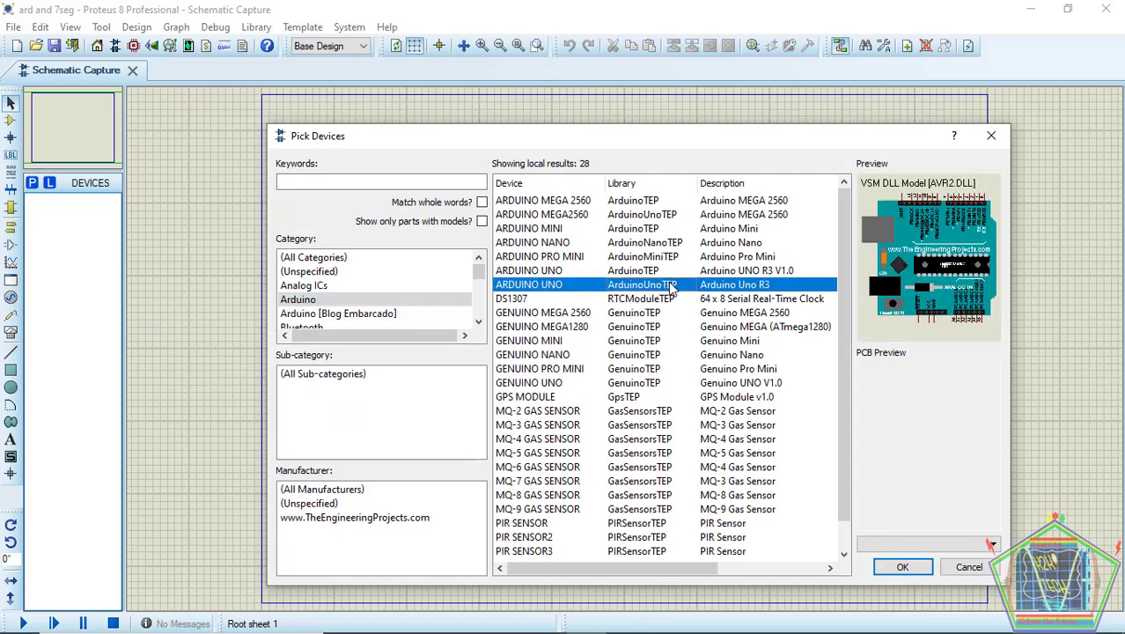
pyautogui.click(904, 566)
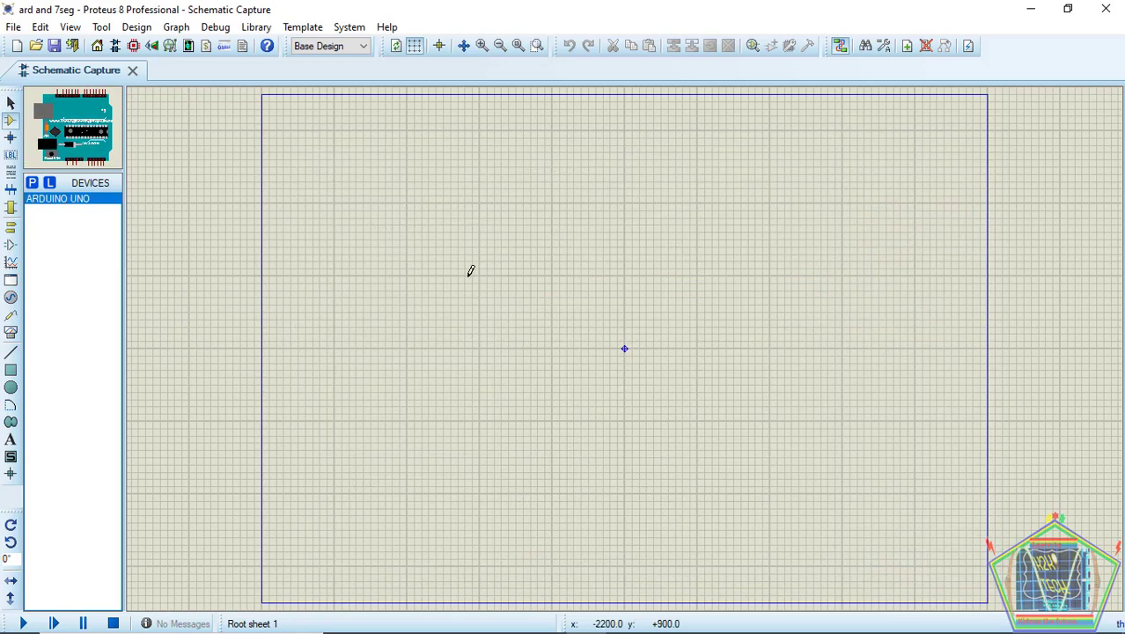
pyautogui.click(471, 268)
pyautogui.click(425, 308)
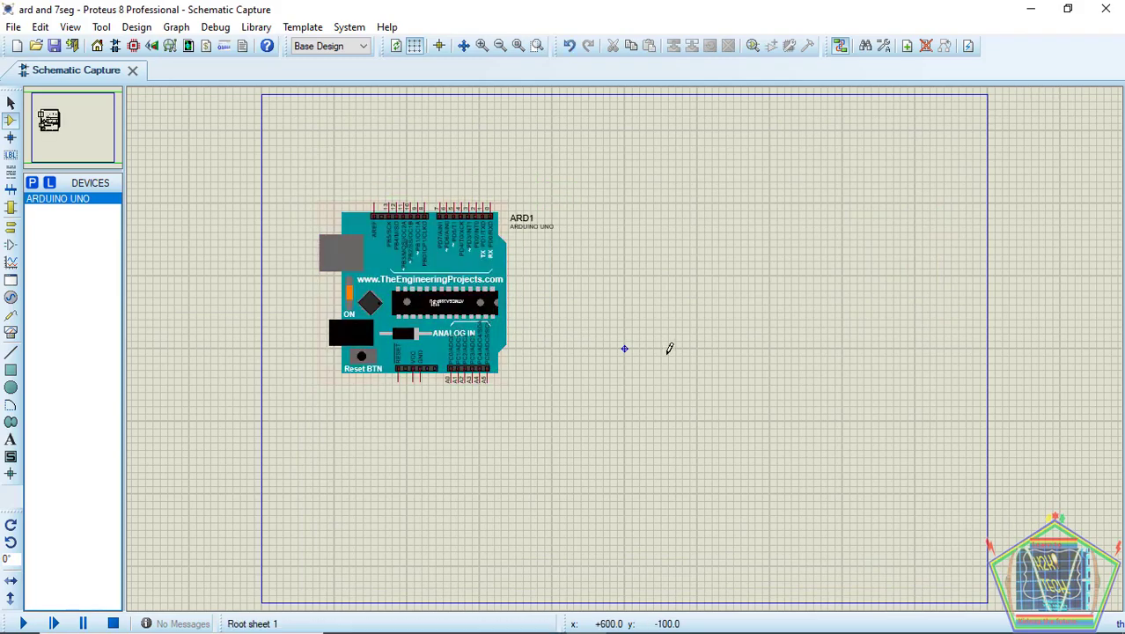
# Search 'se', add the 7SEG-COM-CAT-GRN display, and place it right of the Arduino.
pyautogui.click(31, 184)
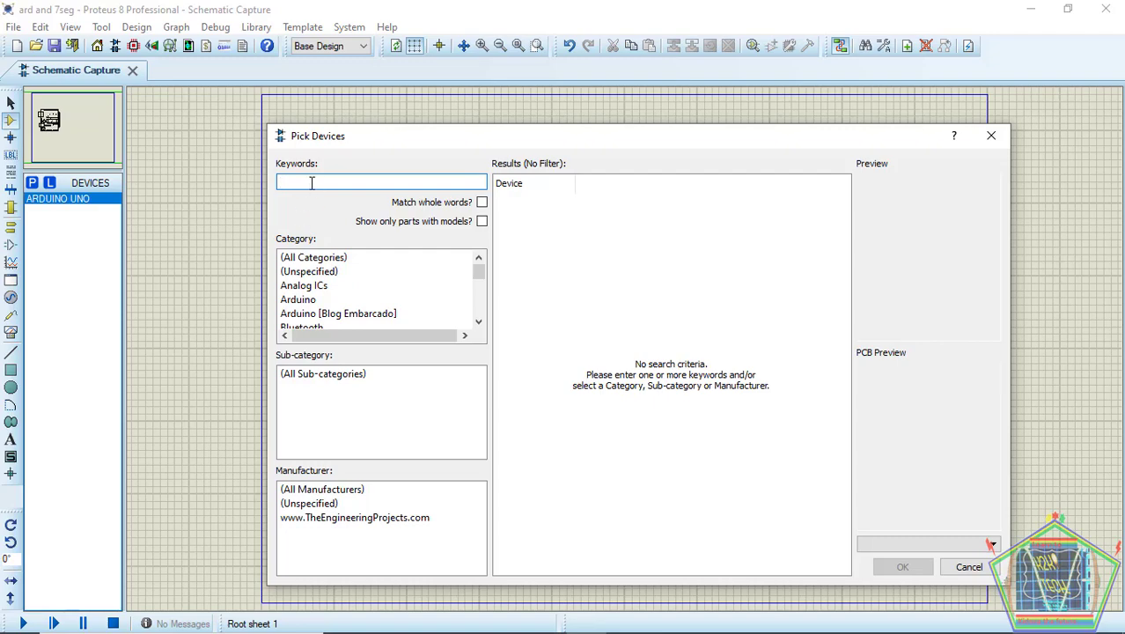
pyautogui.write('se')
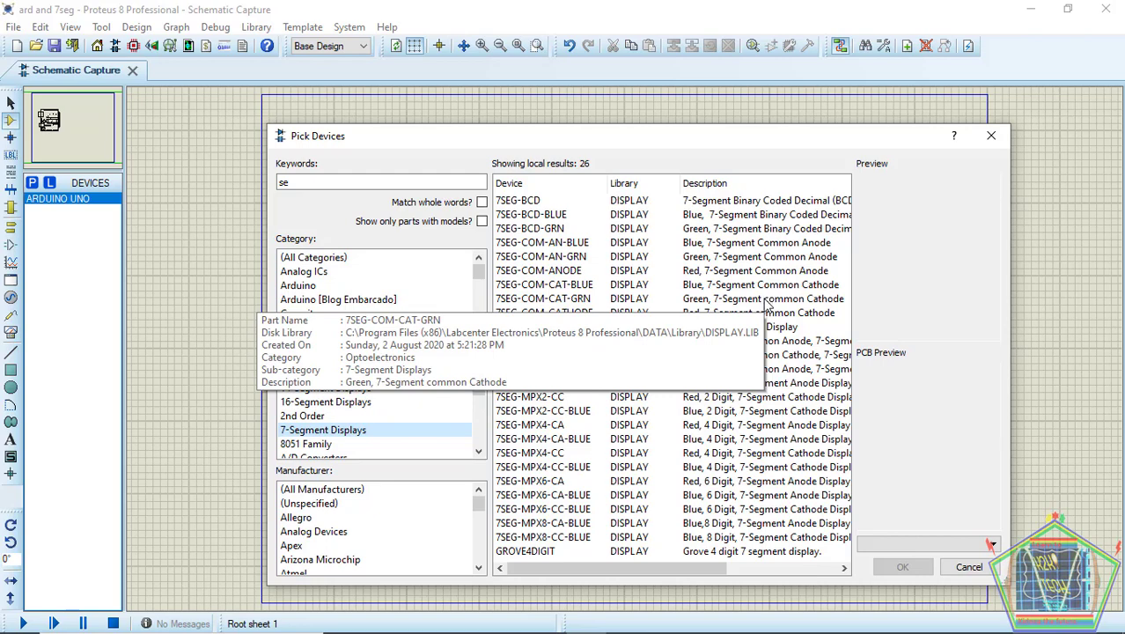
pyautogui.doubleClick(766, 299)
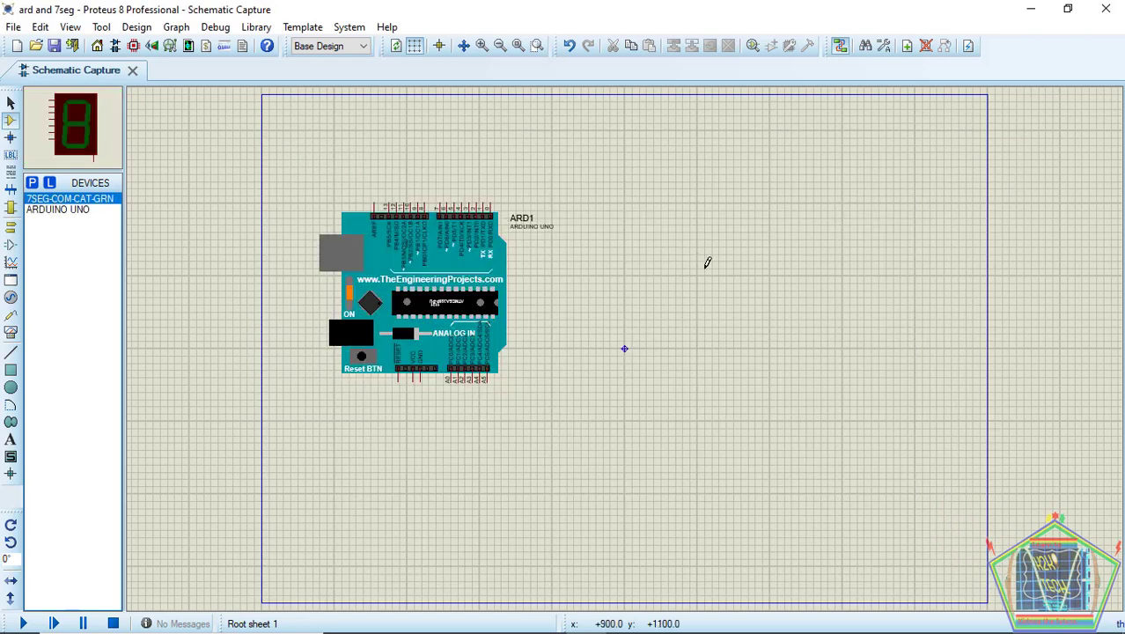
pyautogui.click(715, 264)
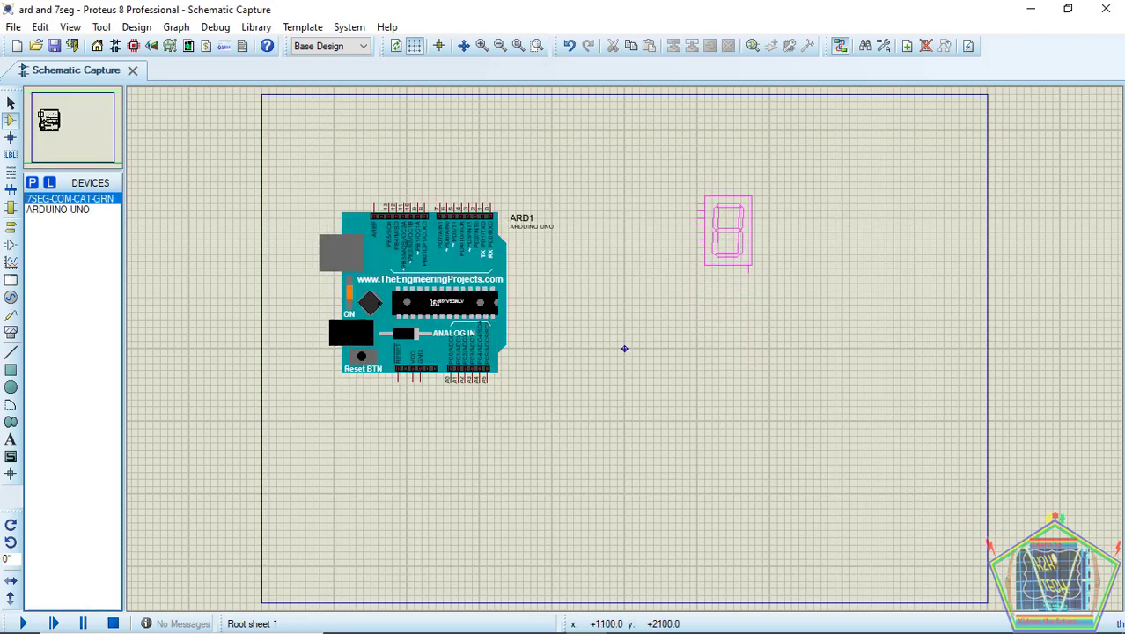
pyautogui.click(707, 180)
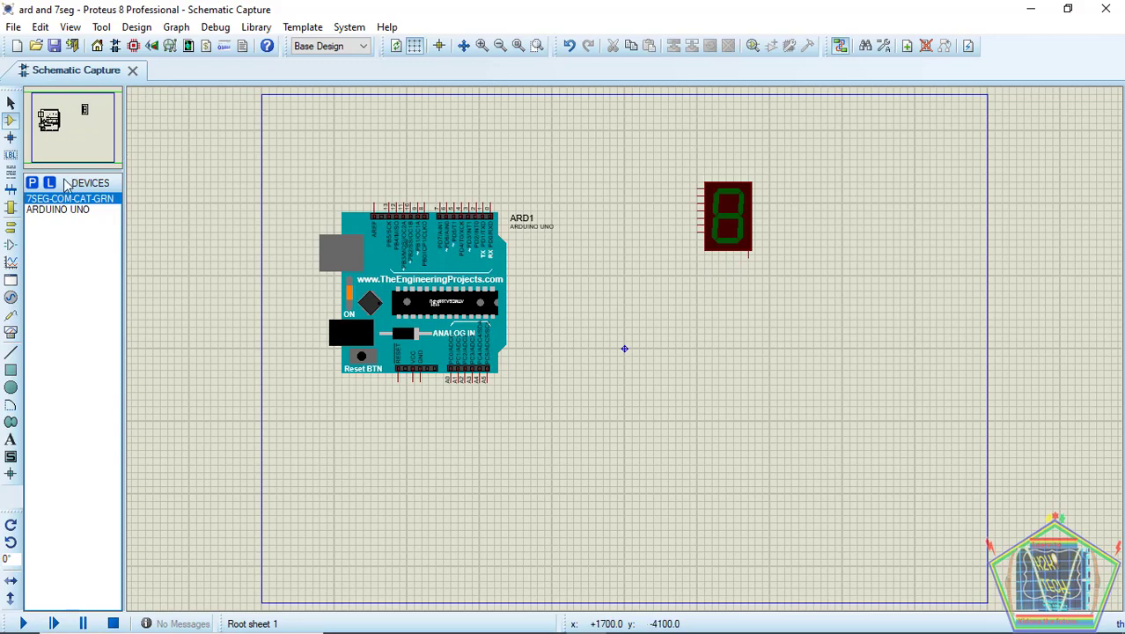
# Place a ground terminal below the 7-segment display and wire the display's common pin to it.
pyautogui.click(32, 182)
pyautogui.press('Escape')
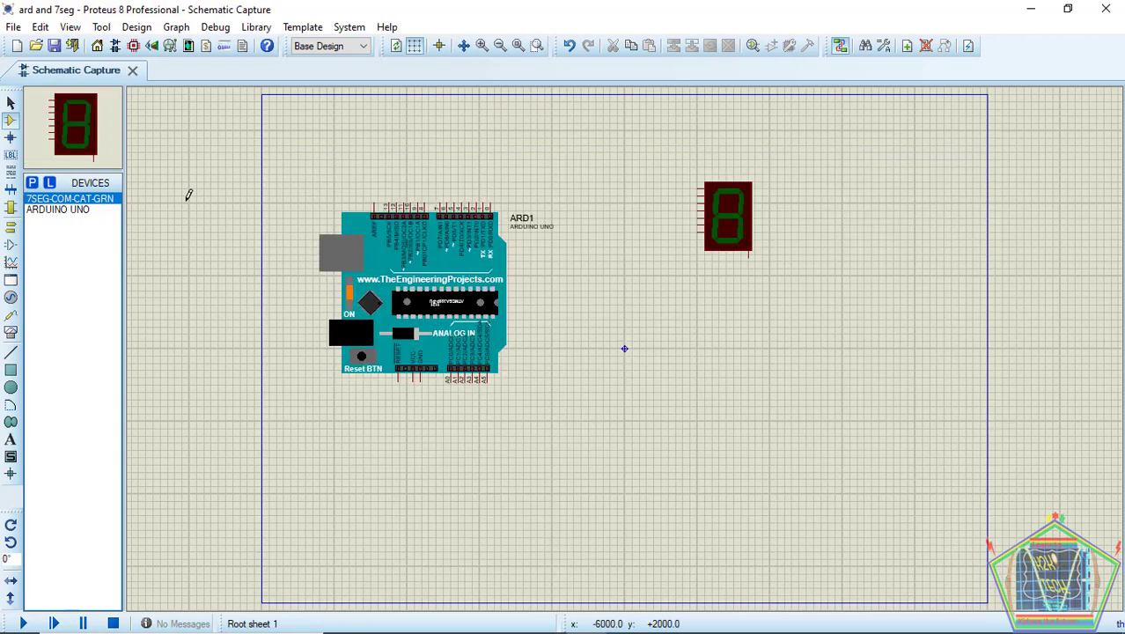
pyautogui.click(11, 225)
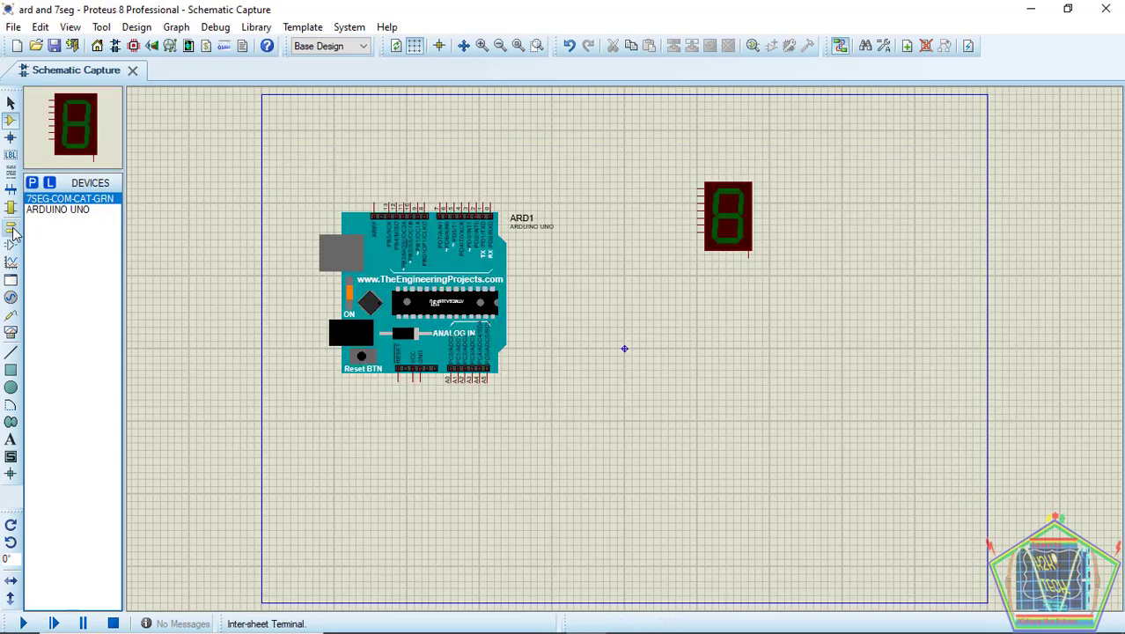
pyautogui.click(749, 309)
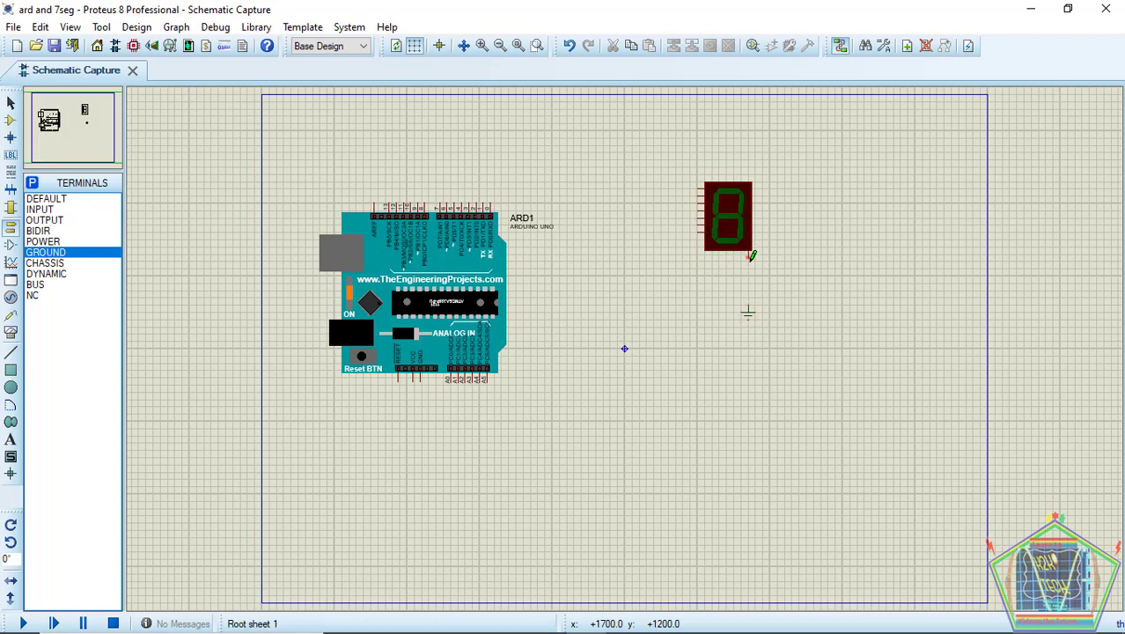
pyautogui.click(750, 256)
pyautogui.click(749, 302)
pyautogui.moveTo(676, 153); pyautogui.dragTo(807, 252)
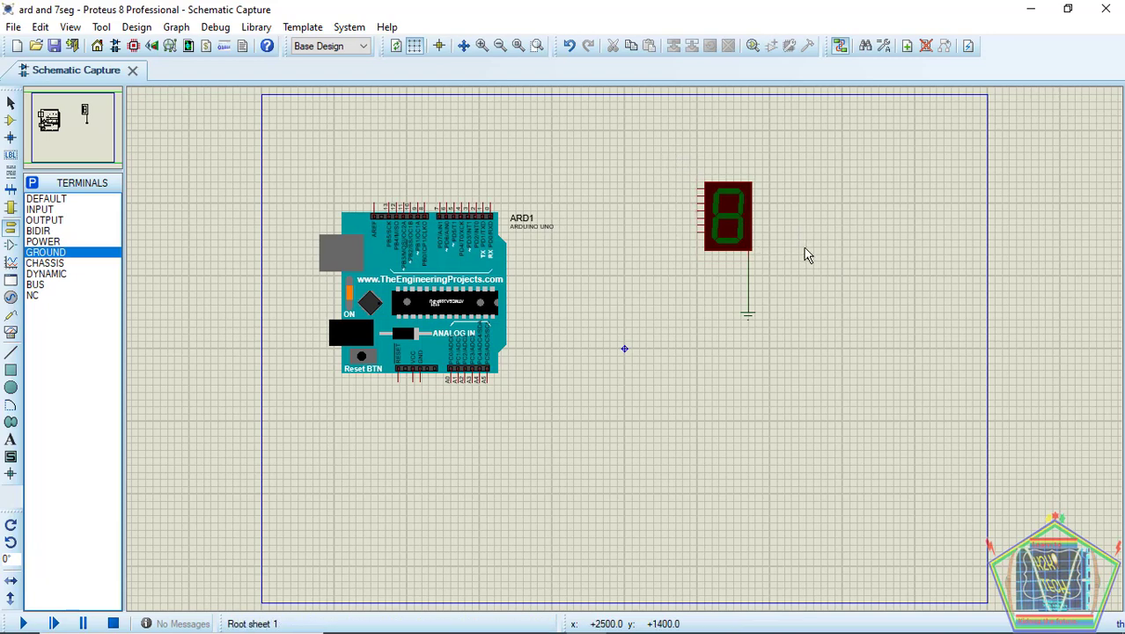
# Wire the Arduino's top digital header pins to the display's first segment inputs.
pyautogui.click(490, 203)
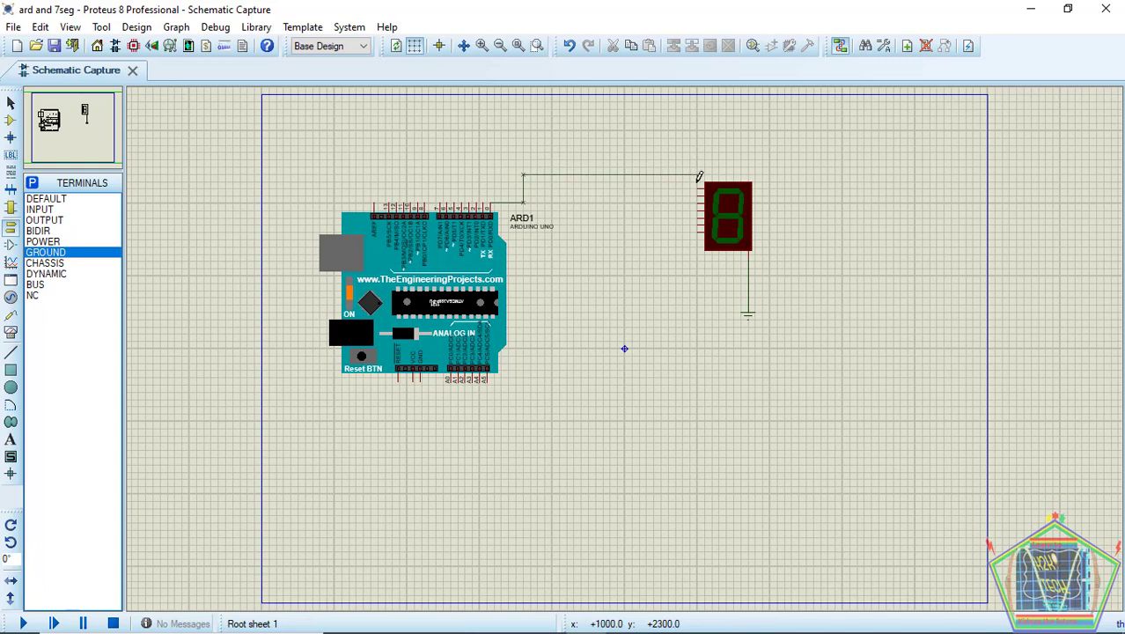
pyautogui.click(697, 184)
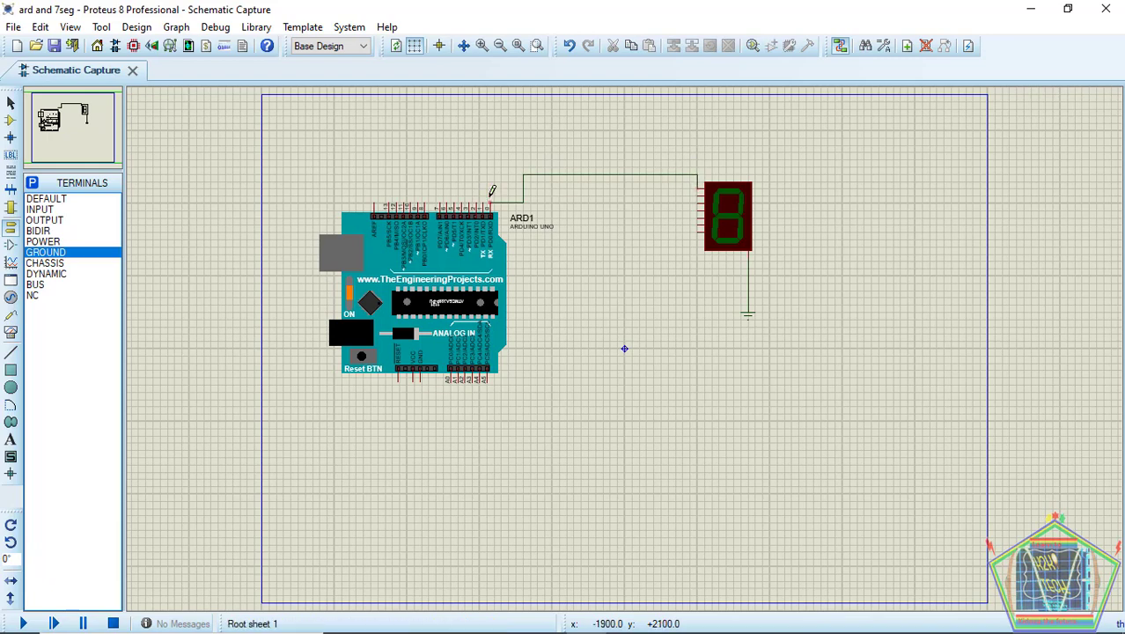
pyautogui.click(489, 181)
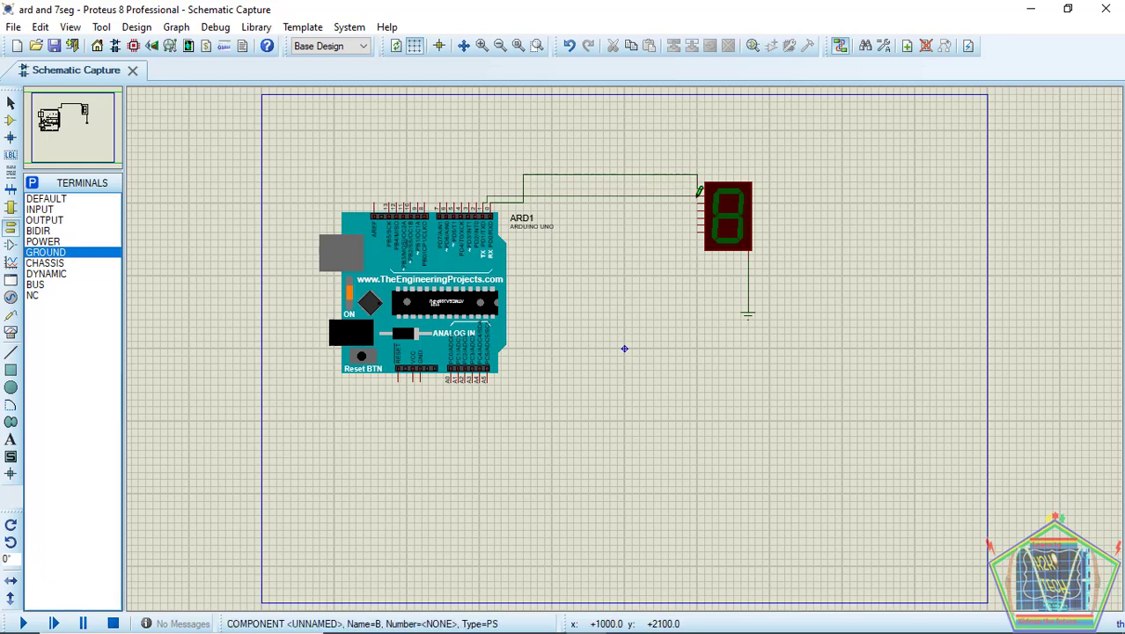
pyautogui.click(694, 188)
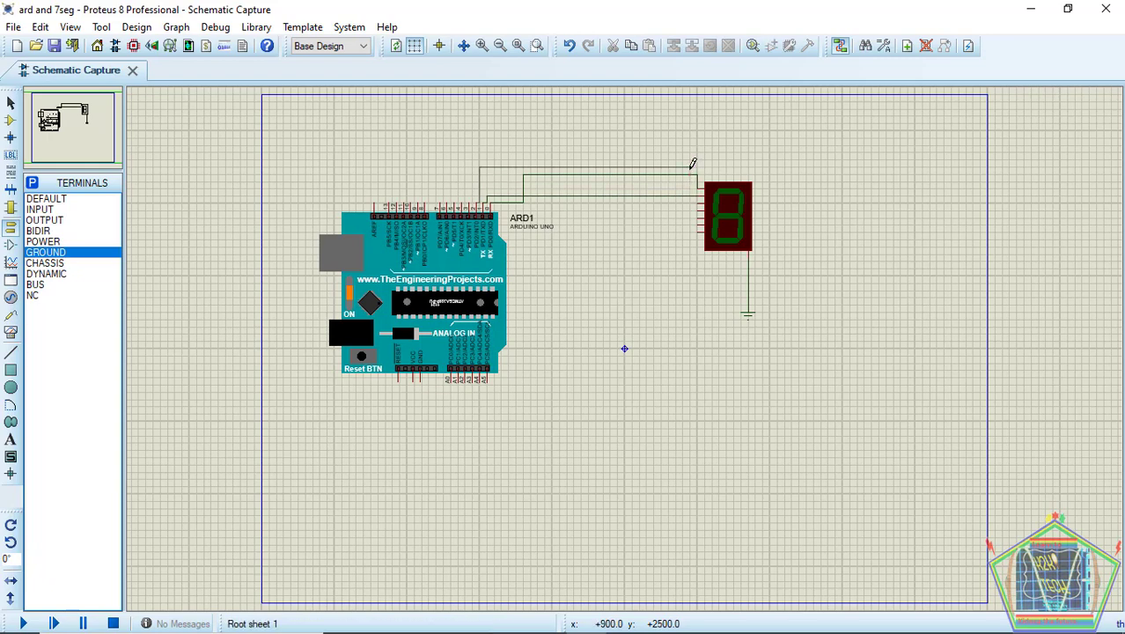
pyautogui.click(692, 195)
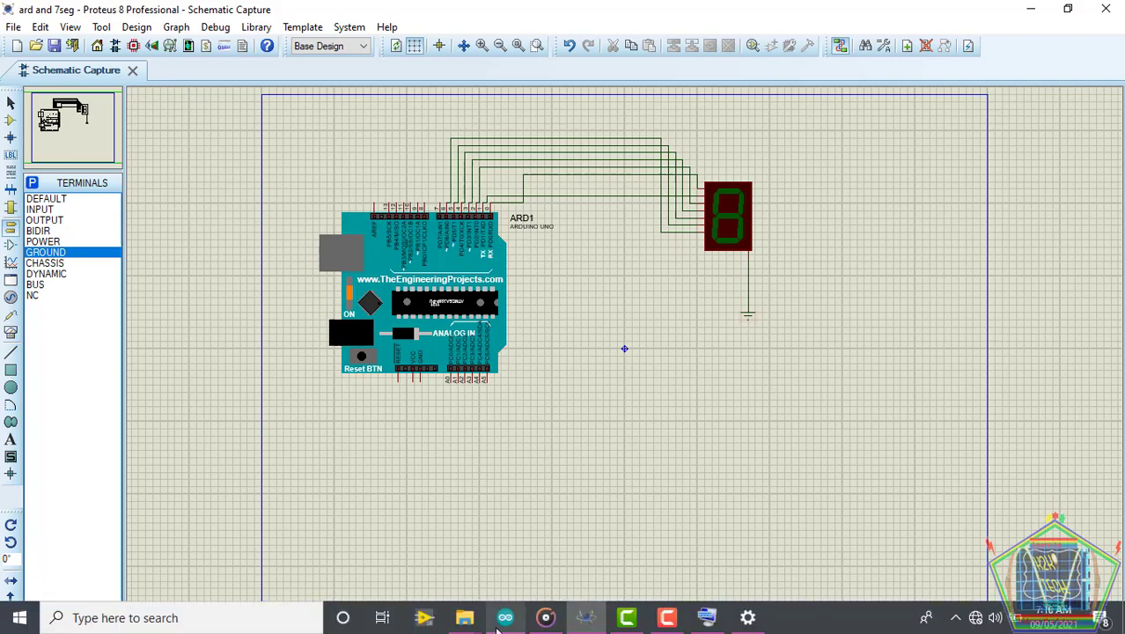
# Minimize Groove Music to reveal the casesevseg sketch and review its segment pin declarations.
pyautogui.click(545, 617)
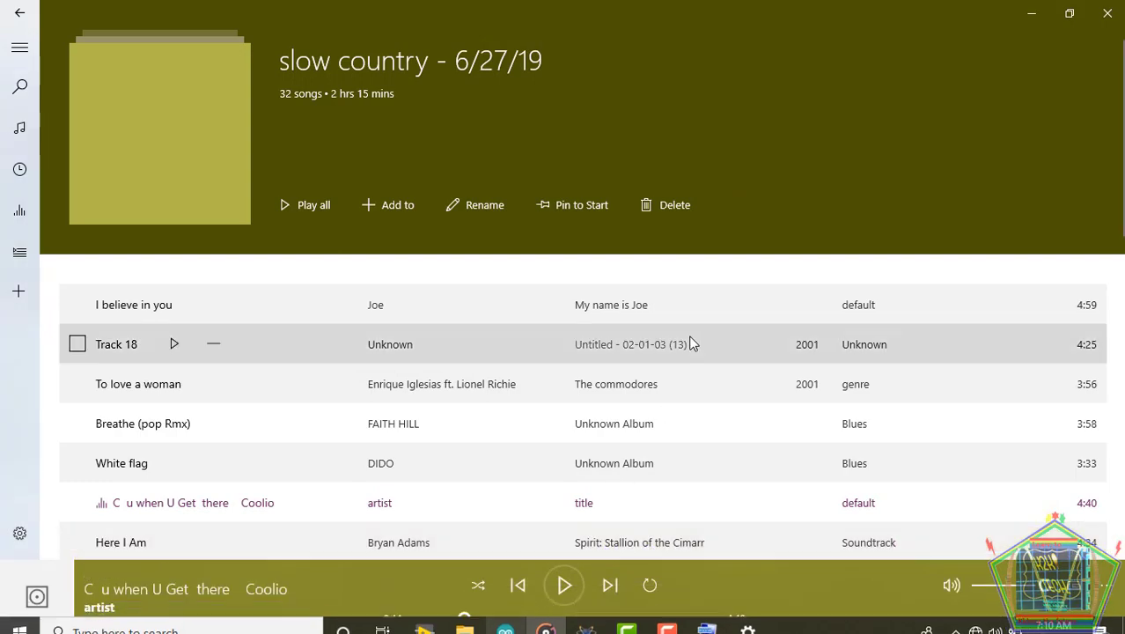
pyautogui.click(1031, 13)
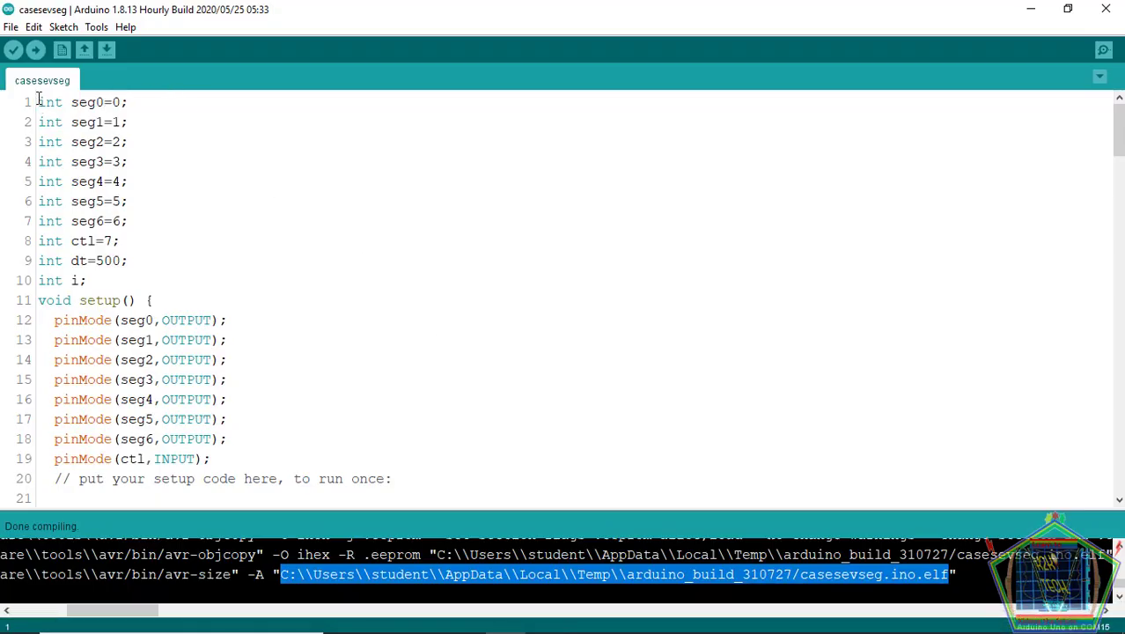
pyautogui.moveTo(38, 101); pyautogui.dragTo(42, 261)
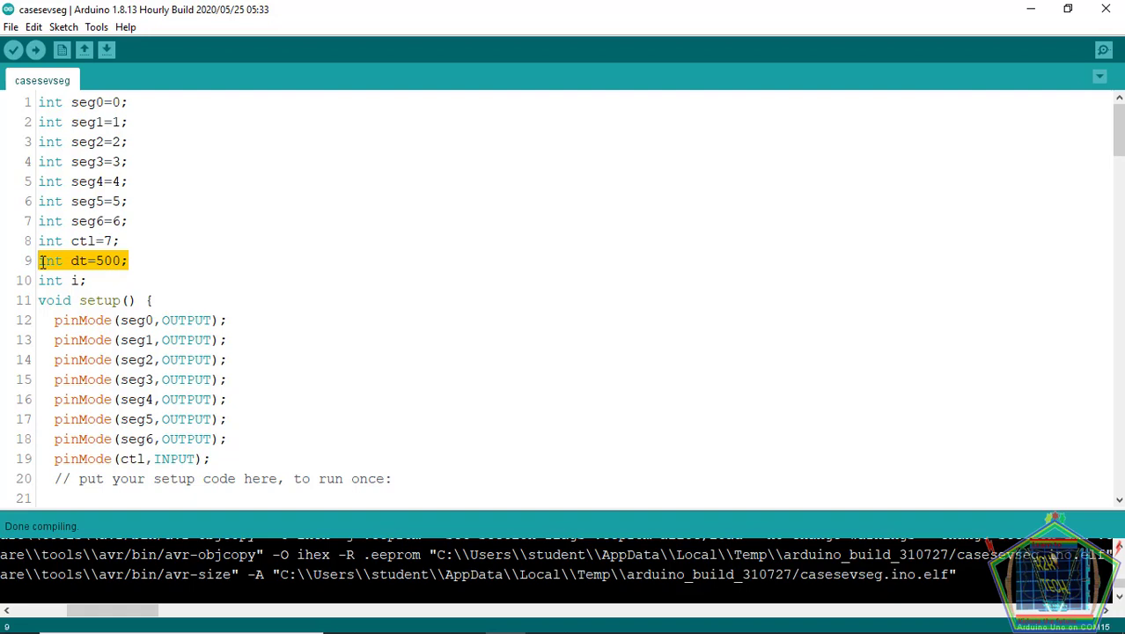
pyautogui.click(201, 270)
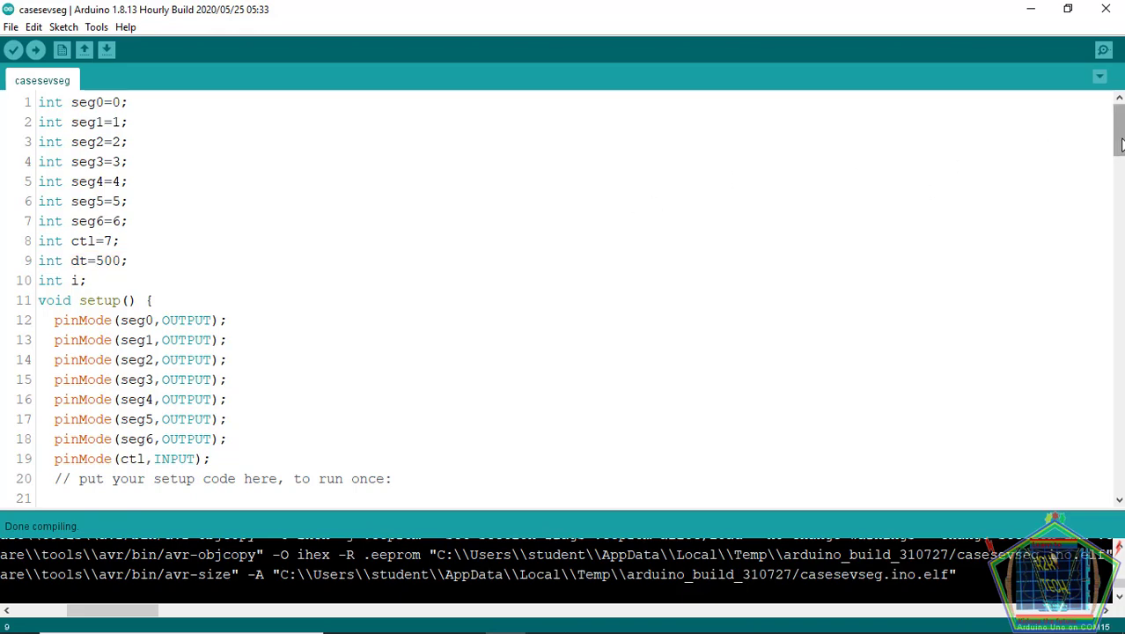
pyautogui.moveTo(1120, 143)
pyautogui.mouseDown()
pyautogui.moveTo(1120, 177)
pyautogui.moveTo(1120, 158)
pyautogui.mouseUp()
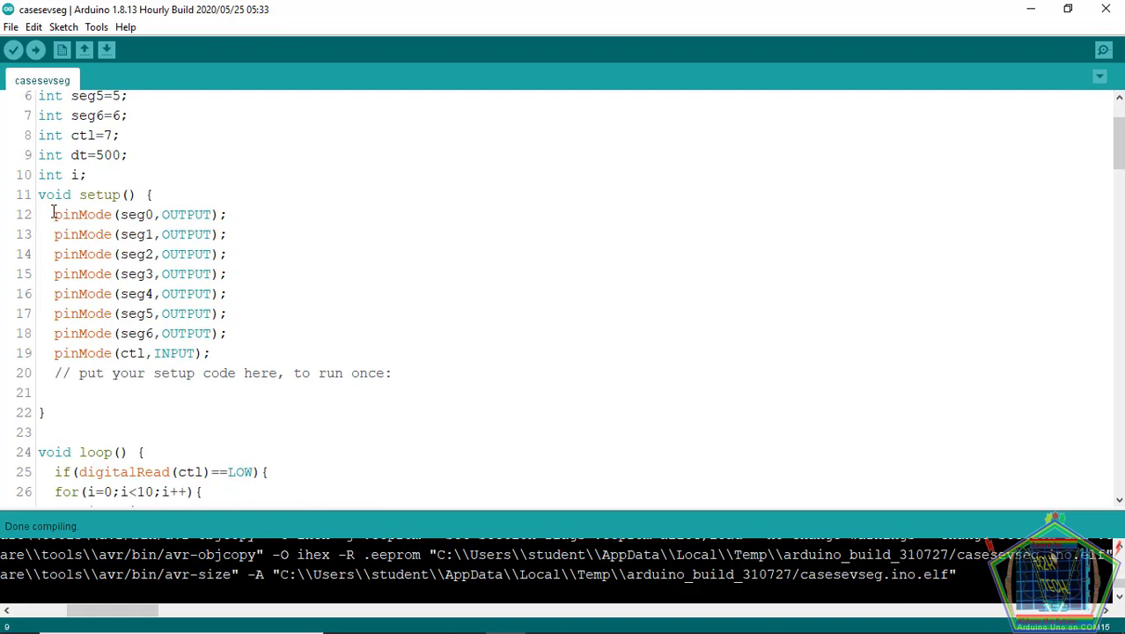
# Delete the pinMode(ctl,INPUT); line from the setup function.
pyautogui.moveTo(53, 214); pyautogui.dragTo(234, 356)
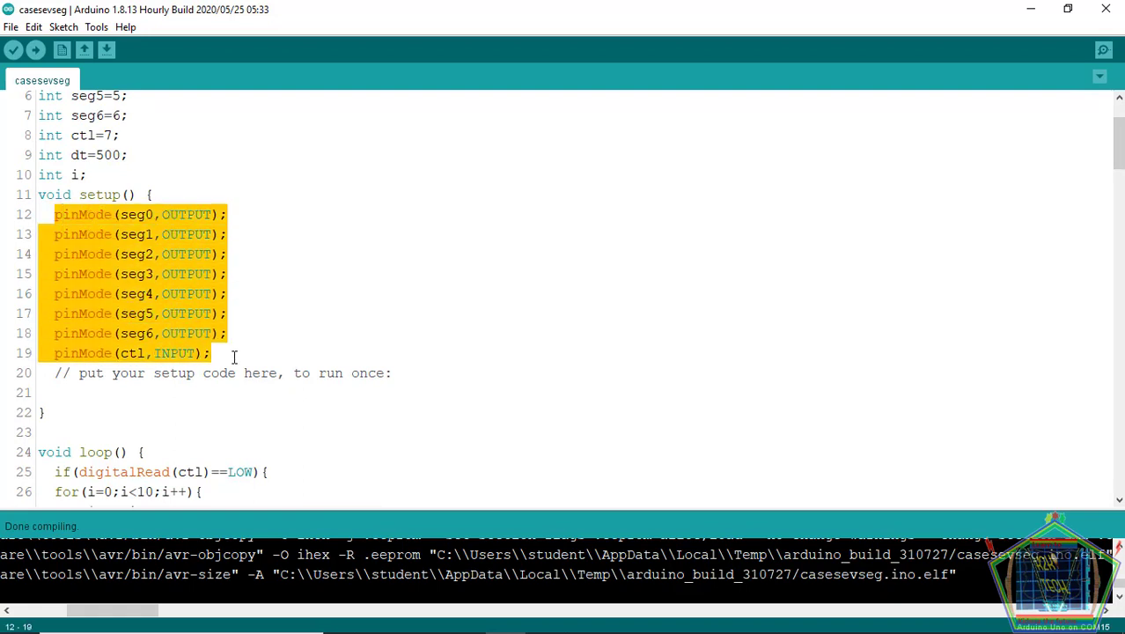
pyautogui.click(357, 291)
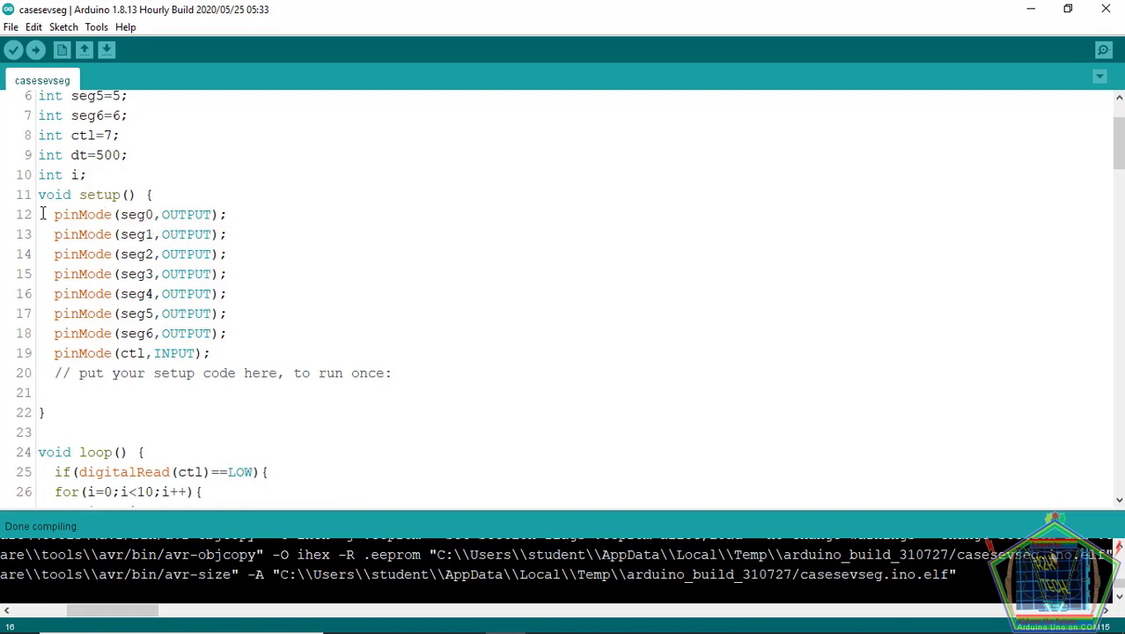
pyautogui.moveTo(44, 214); pyautogui.dragTo(263, 361)
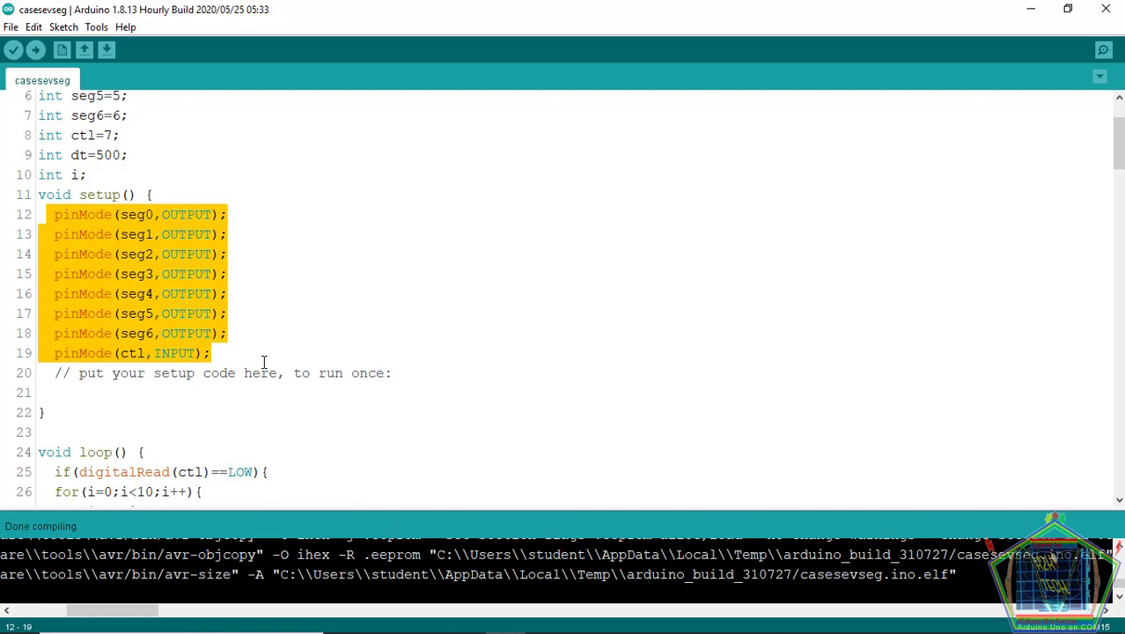
pyautogui.click(263, 361)
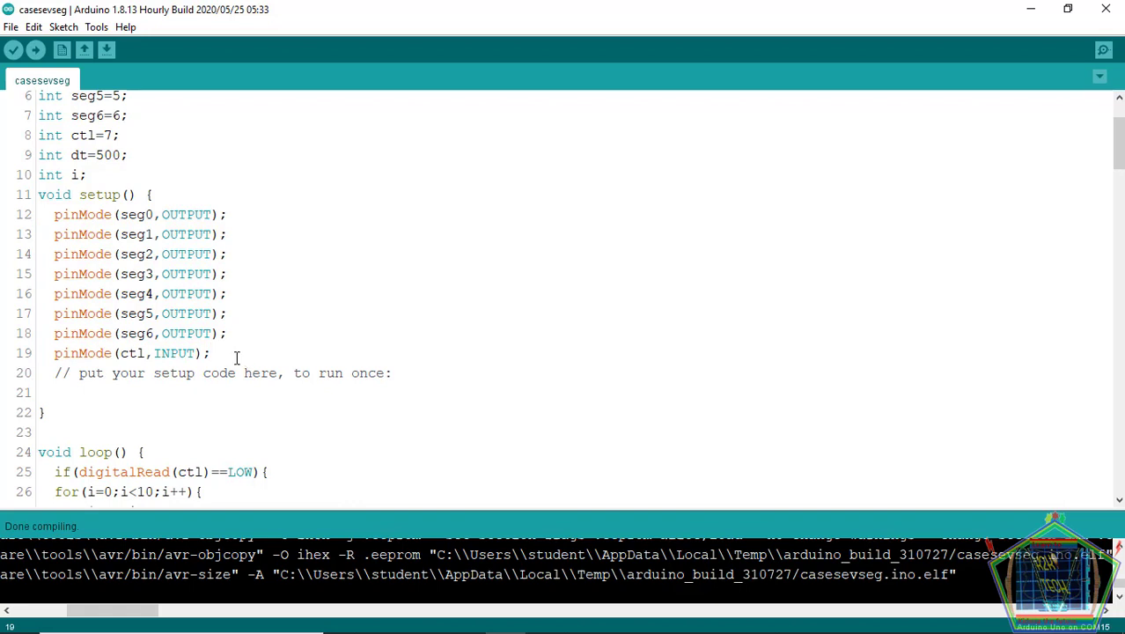
pyautogui.moveTo(238, 357); pyautogui.dragTo(47, 353)
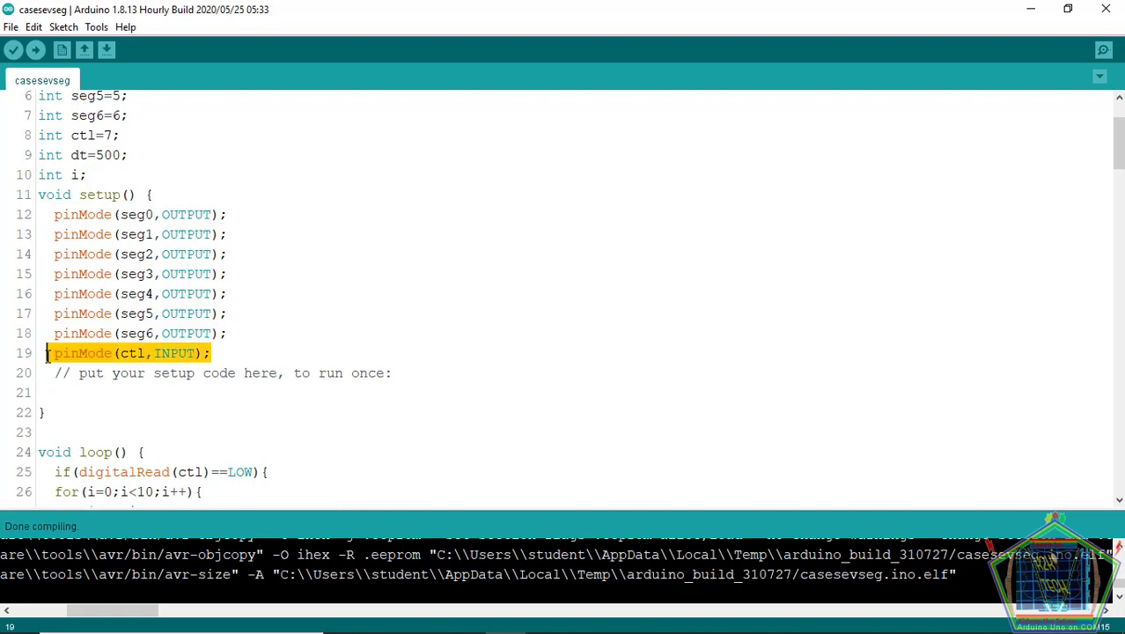
pyautogui.press('BackSpace')
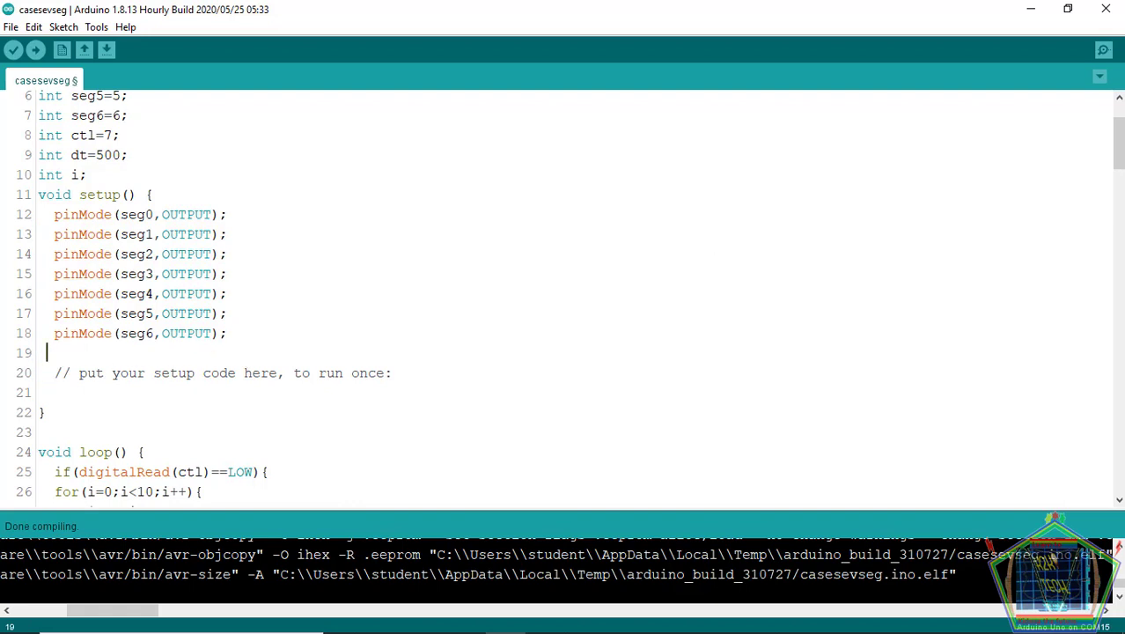
pyautogui.moveTo(1119, 143); pyautogui.dragTo(1120, 178)
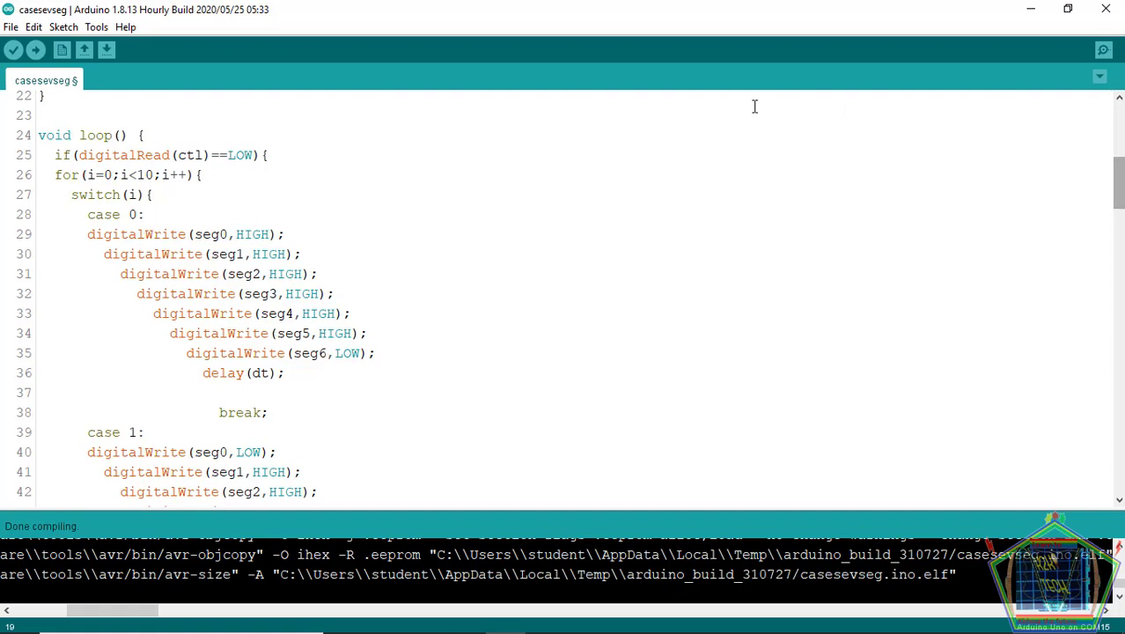
pyautogui.moveTo(48, 172); pyautogui.dragTo(212, 175)
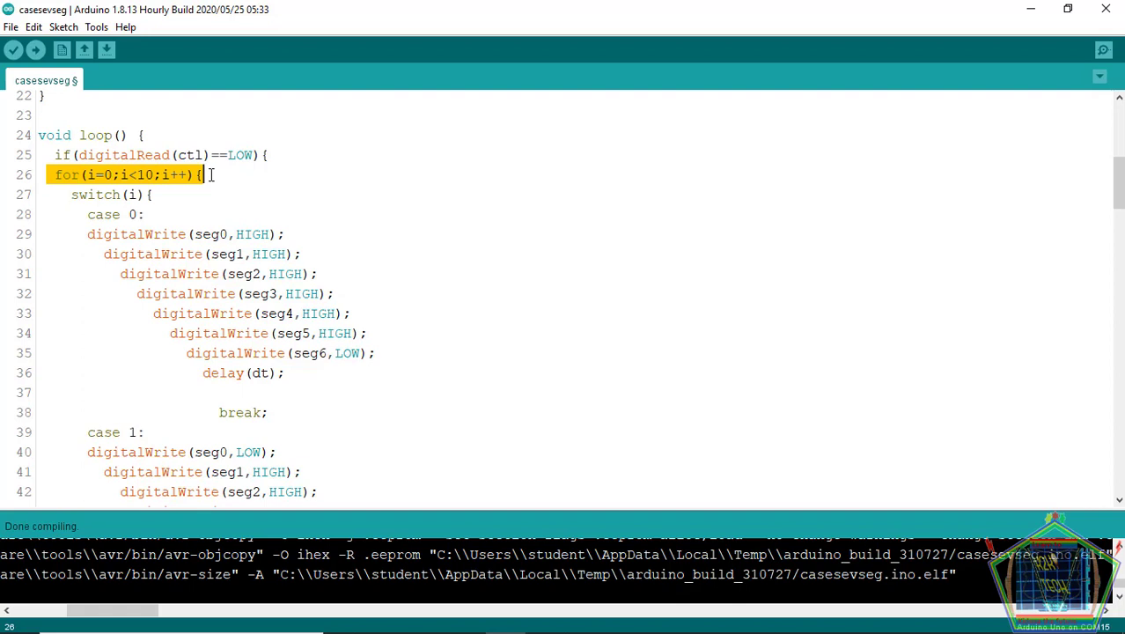
pyautogui.click(181, 194)
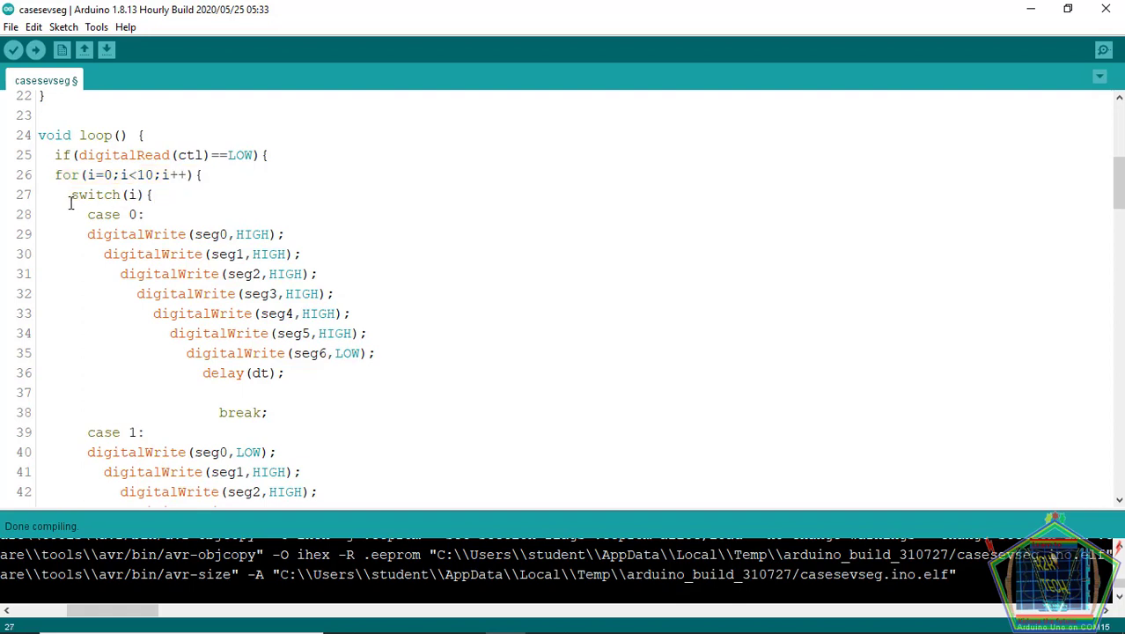
pyautogui.moveTo(71, 197); pyautogui.dragTo(177, 190)
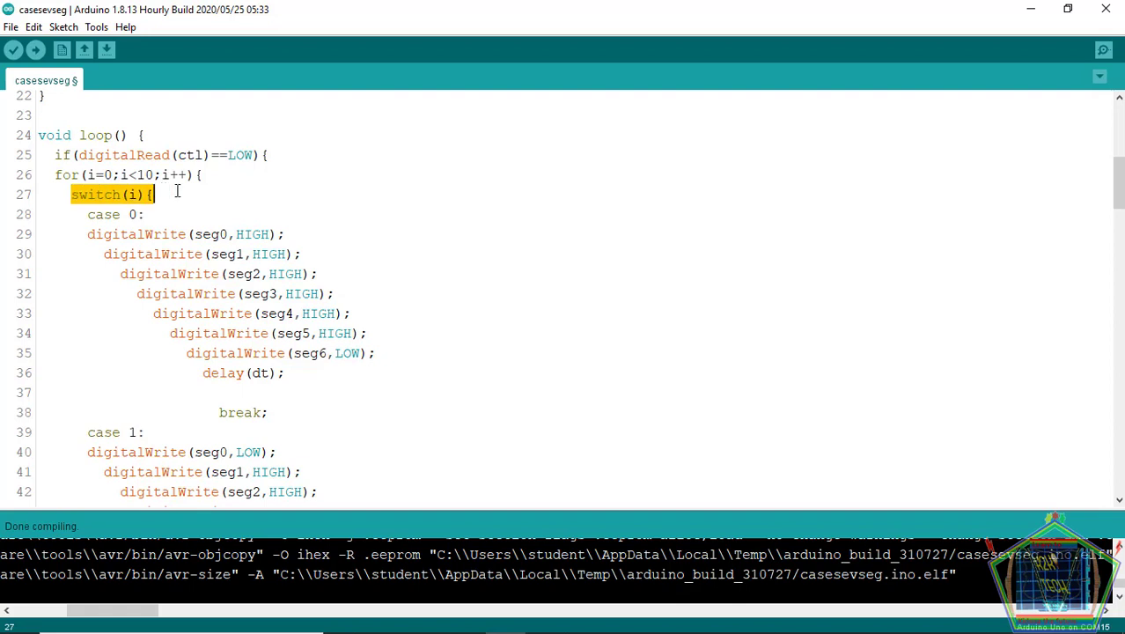
pyautogui.click(177, 191)
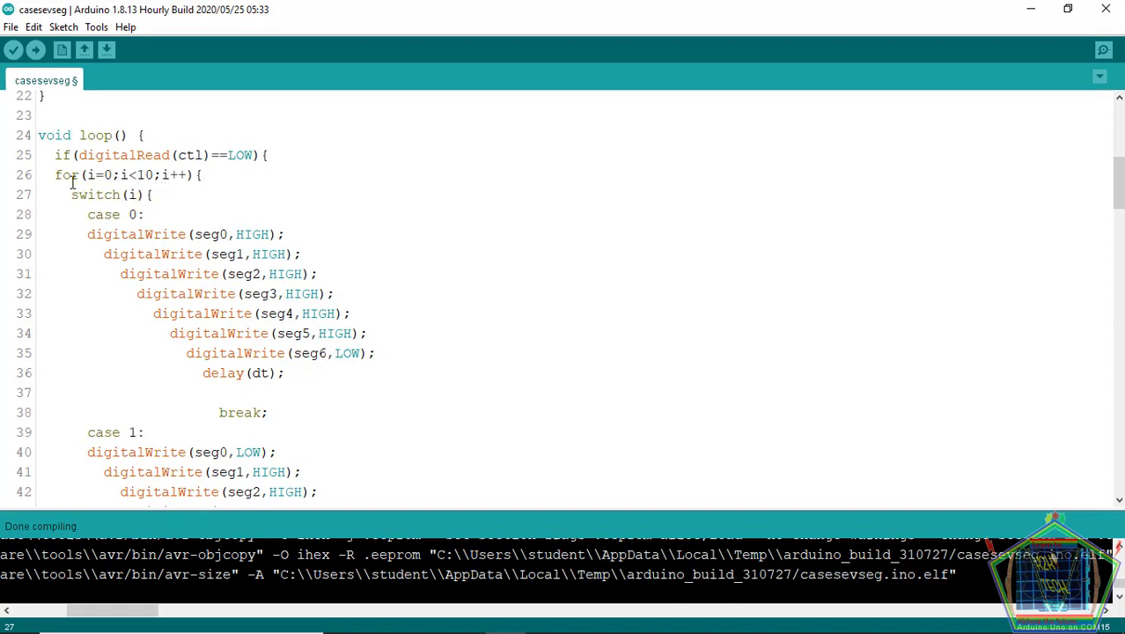
pyautogui.moveTo(55, 174); pyautogui.dragTo(146, 175)
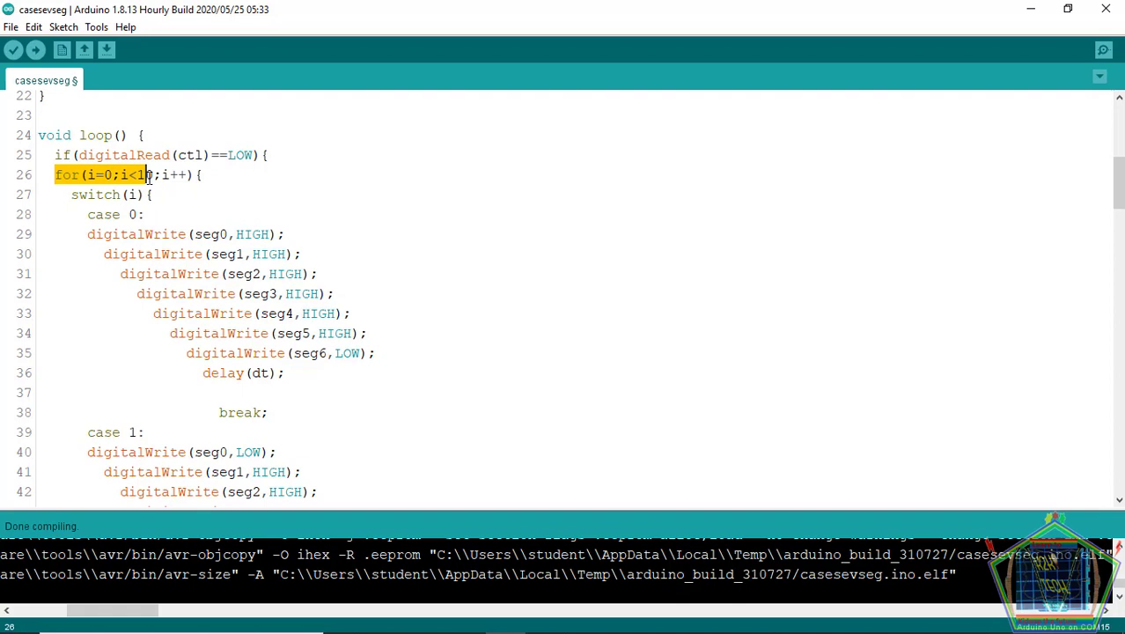
pyautogui.click(191, 204)
pyautogui.moveTo(150, 215); pyautogui.dragTo(79, 215)
pyautogui.click(184, 196)
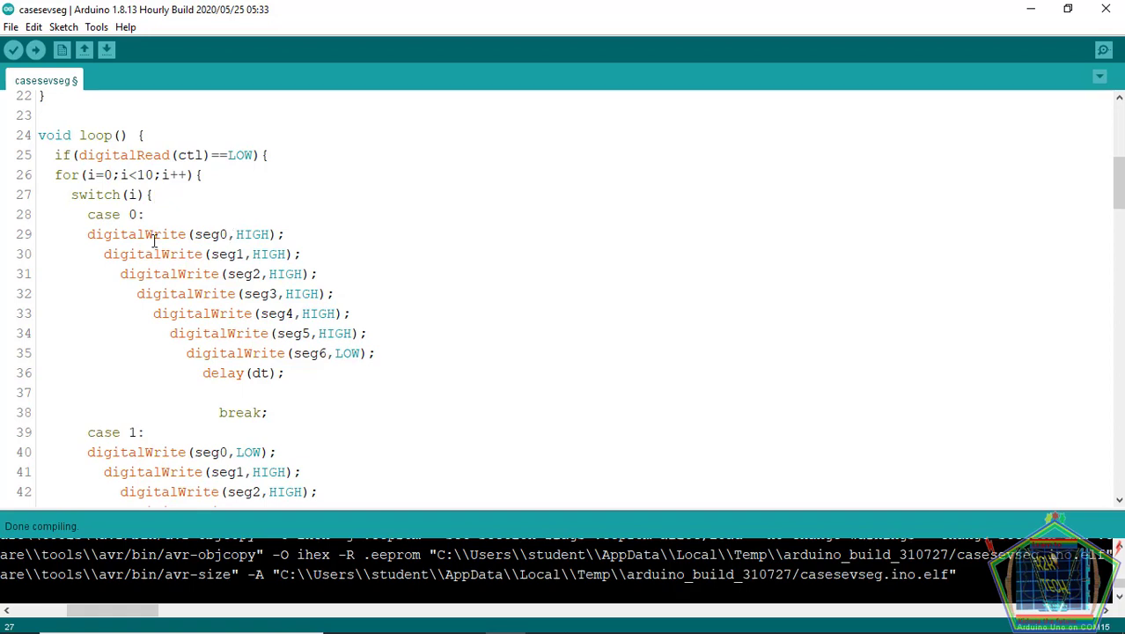
pyautogui.moveTo(79, 232); pyautogui.dragTo(366, 331)
pyautogui.click(420, 340)
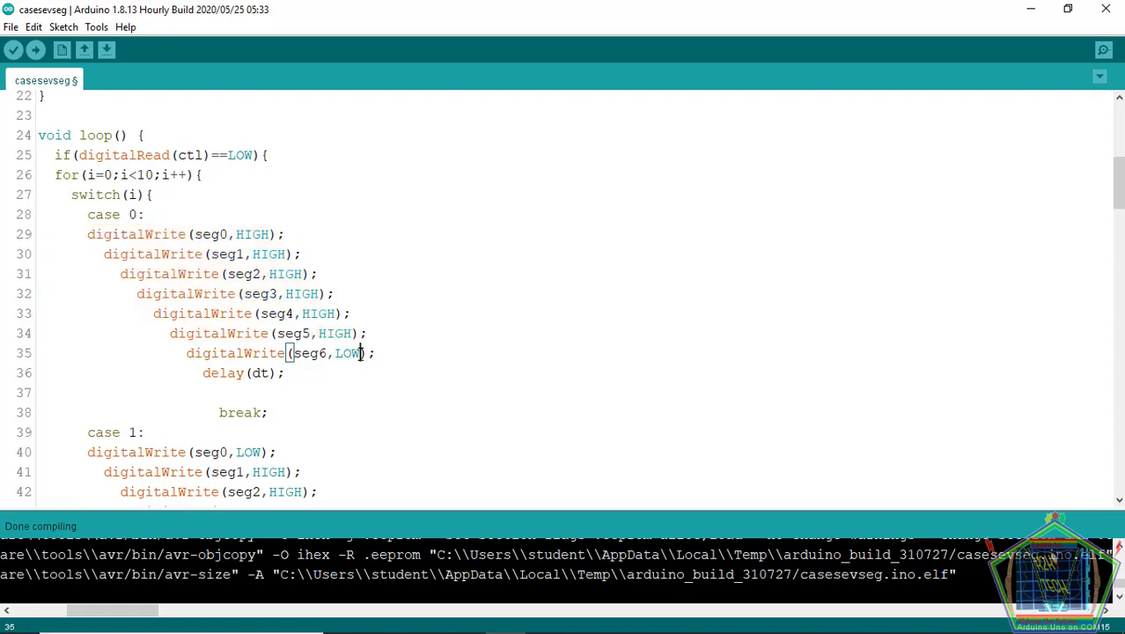
pyautogui.moveTo(361, 353); pyautogui.dragTo(336, 353)
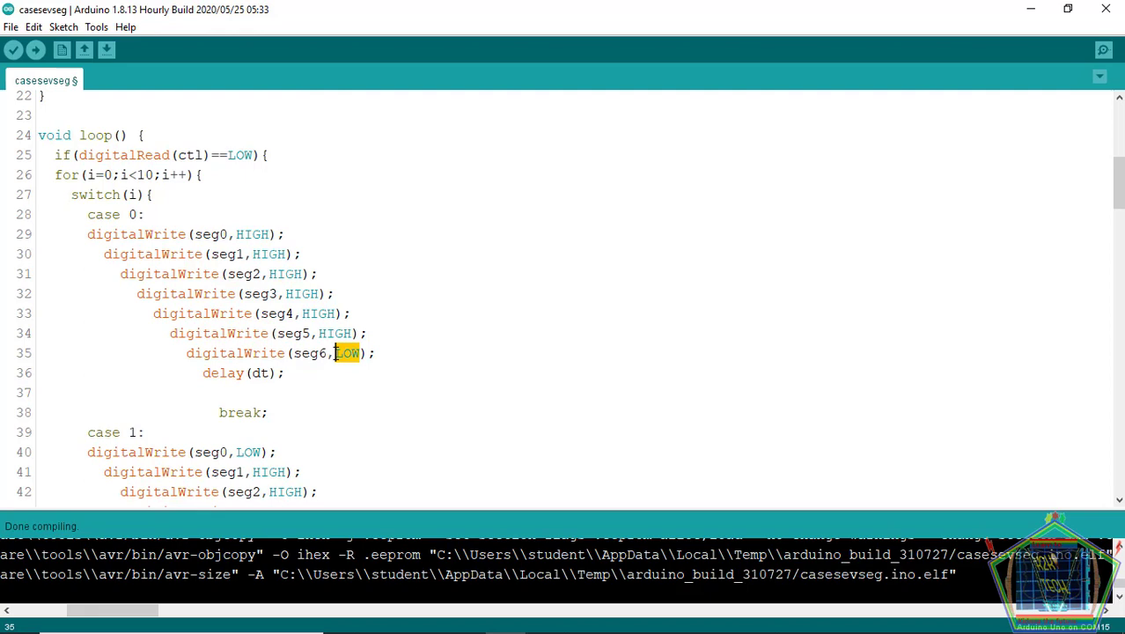
pyautogui.click(466, 358)
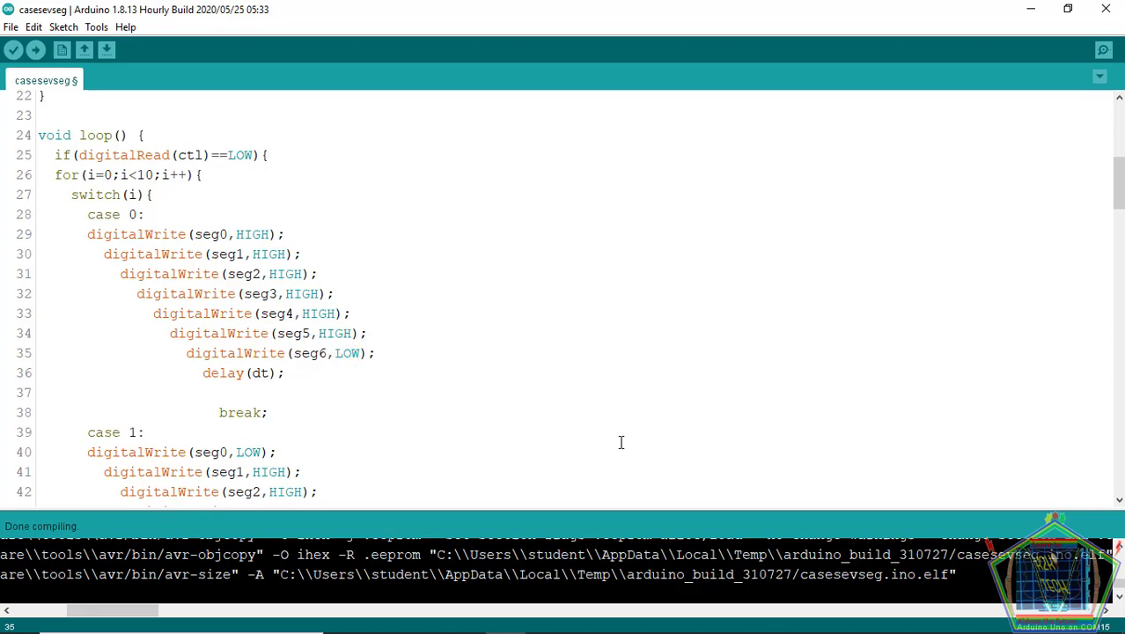
pyautogui.scroll(-4, 564, 299)
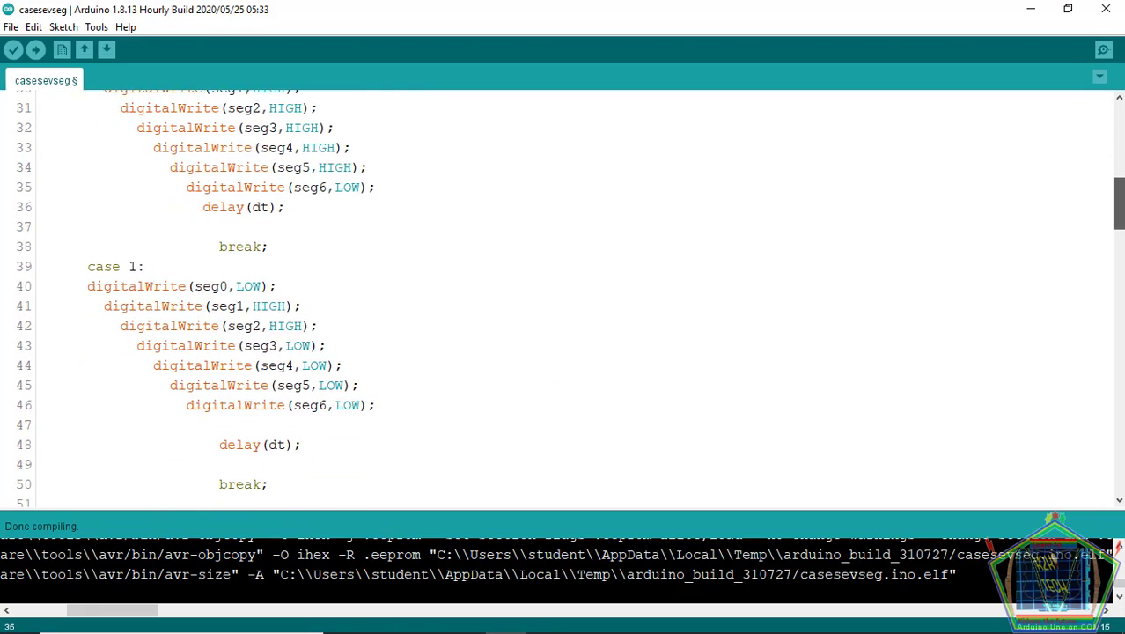
pyautogui.scroll(1, 563, 299)
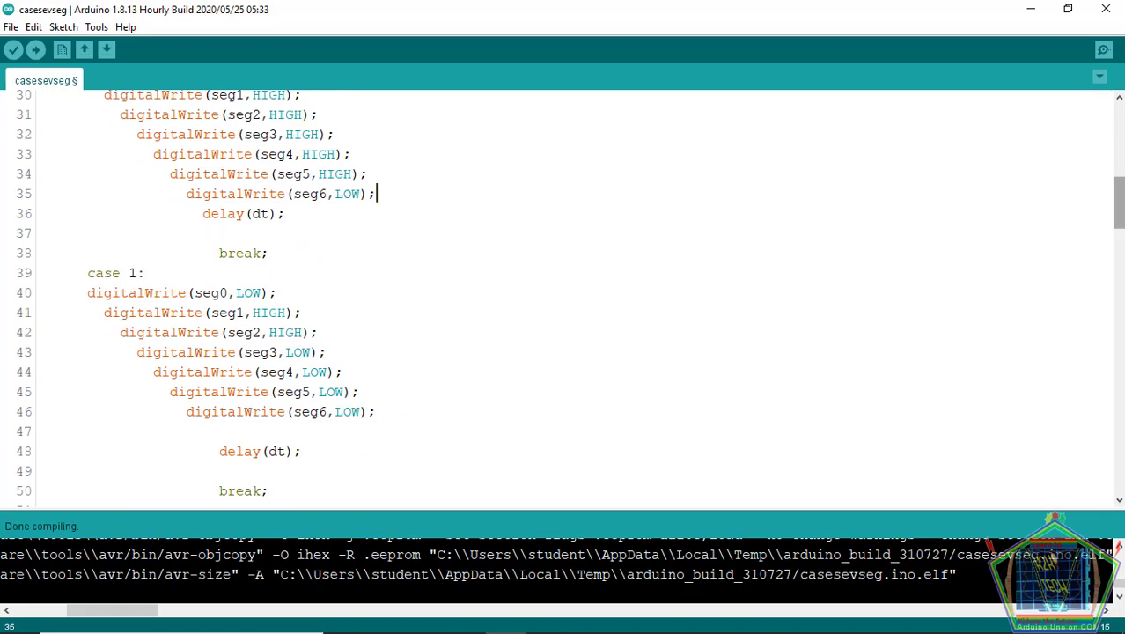
pyautogui.scroll(-2, 656, 171)
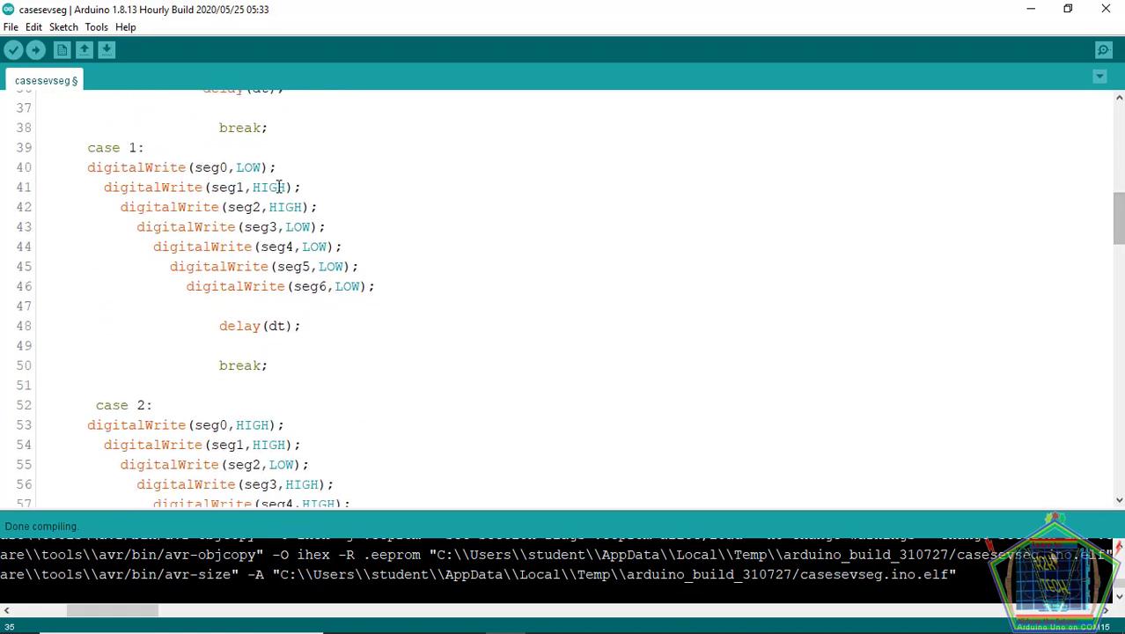
pyautogui.moveTo(85, 160); pyautogui.dragTo(445, 288)
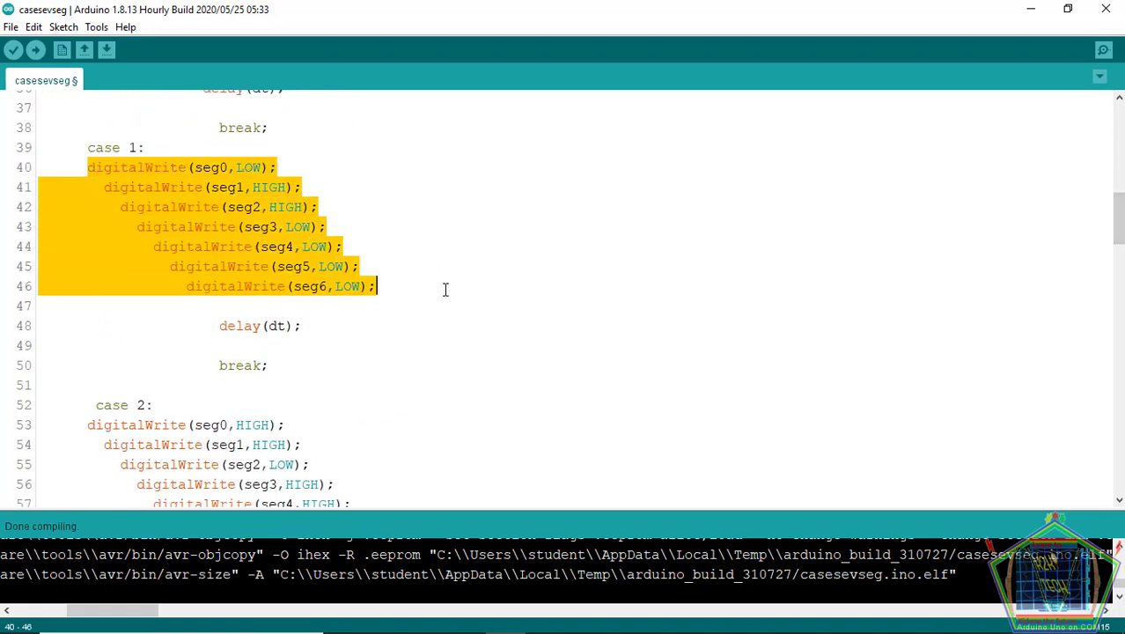
pyautogui.click(445, 290)
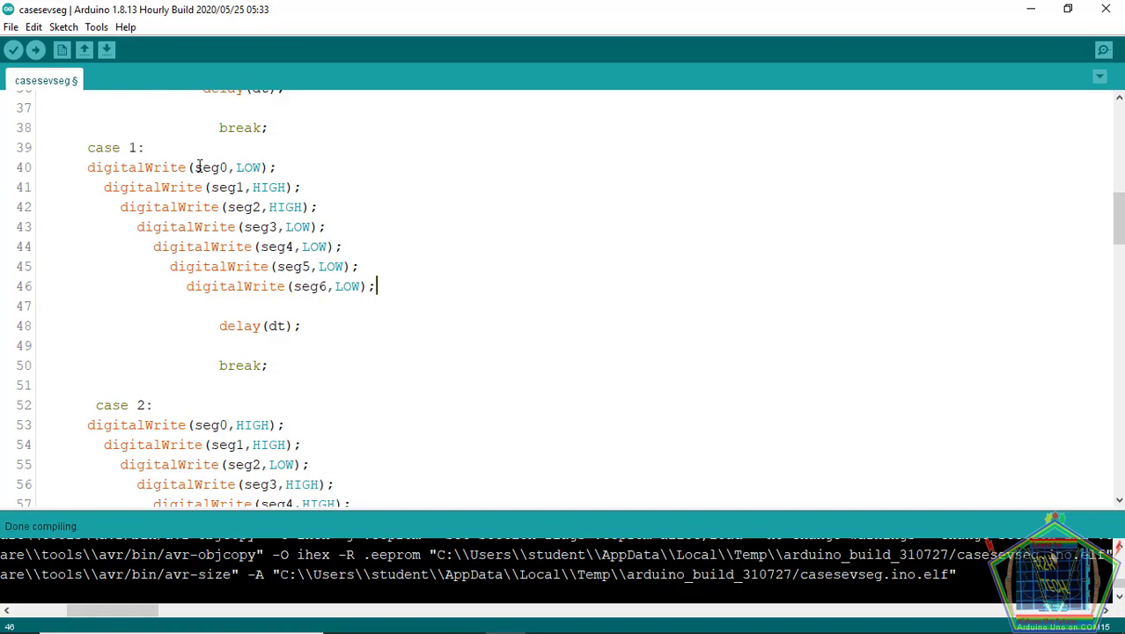
pyautogui.click(263, 167)
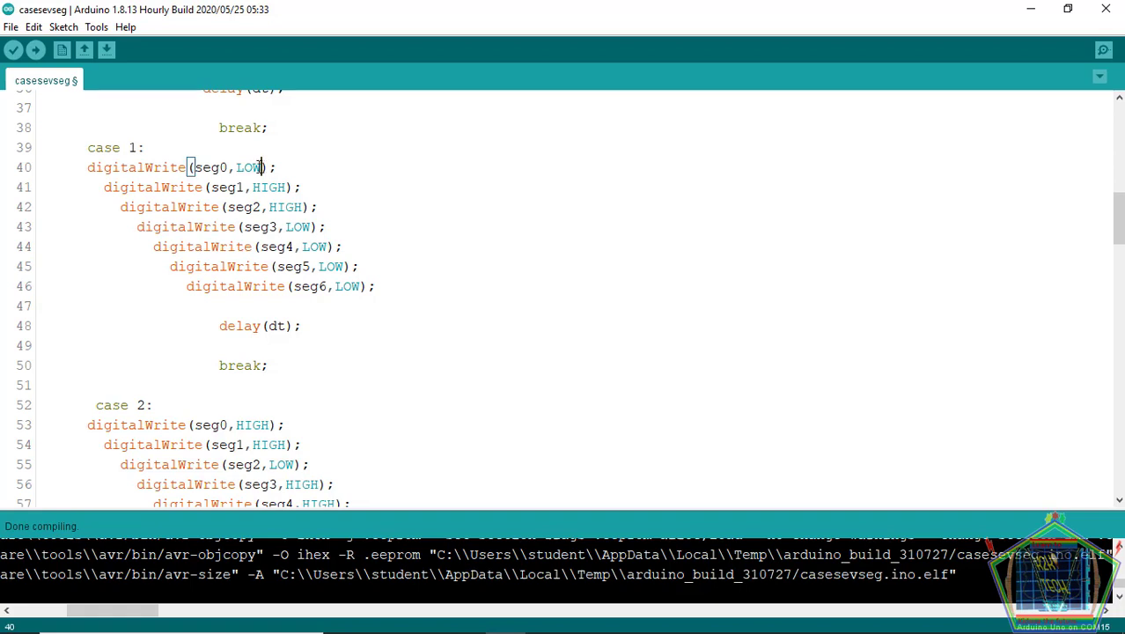
pyautogui.moveTo(263, 167); pyautogui.dragTo(227, 167)
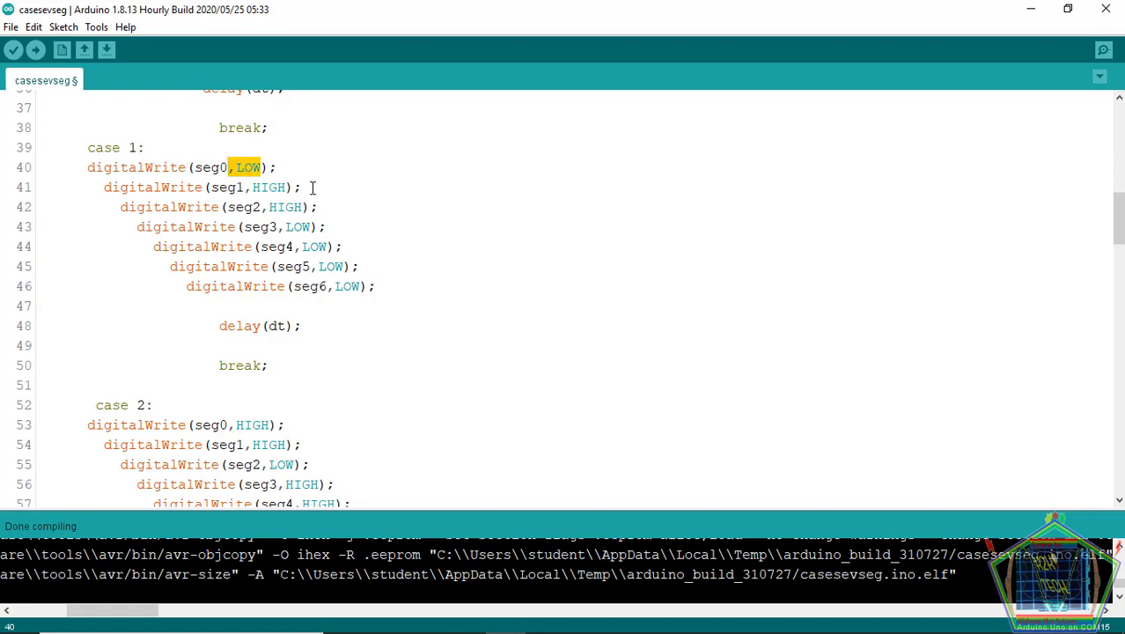
pyautogui.moveTo(315, 227); pyautogui.dragTo(284, 227)
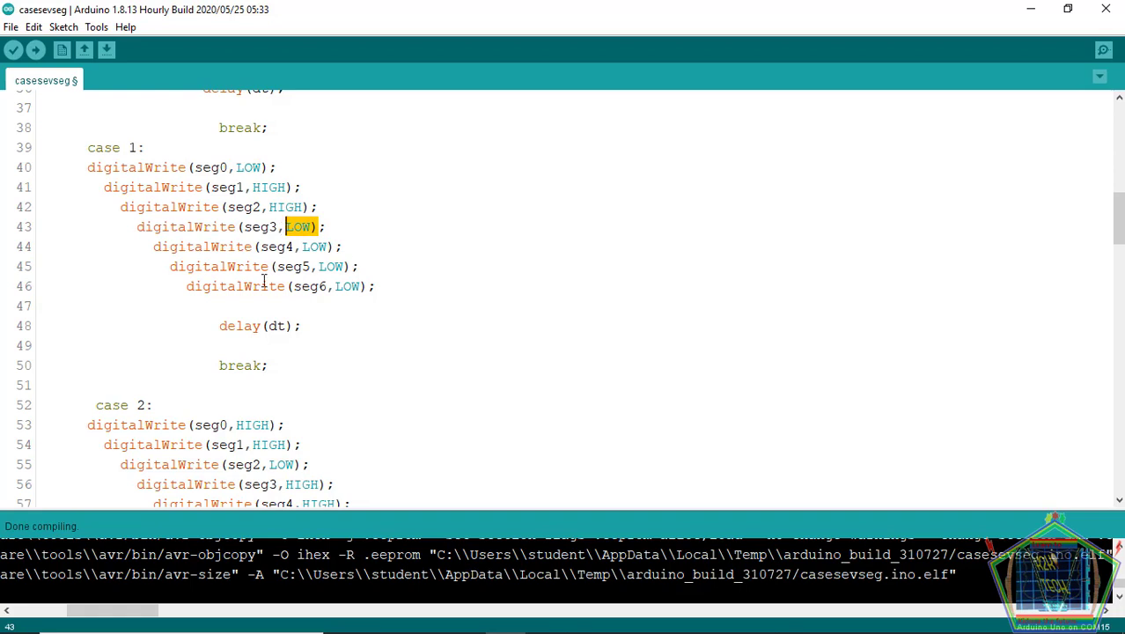
pyautogui.moveTo(129, 227); pyautogui.dragTo(292, 304)
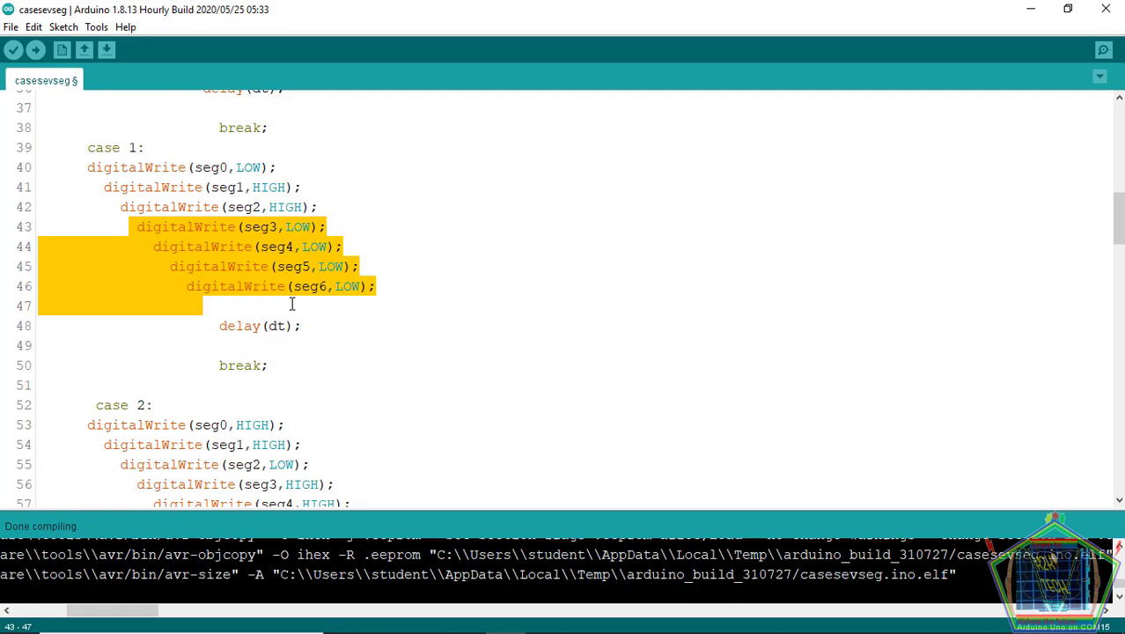
pyautogui.click(382, 325)
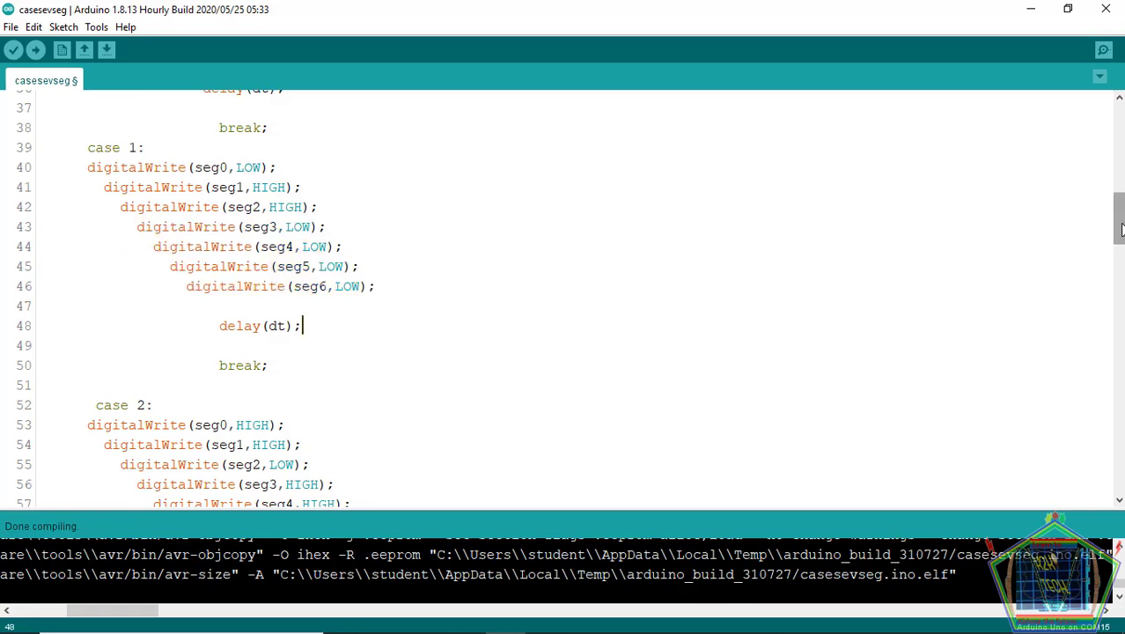
pyautogui.moveTo(1120, 229); pyautogui.dragTo(1120, 478)
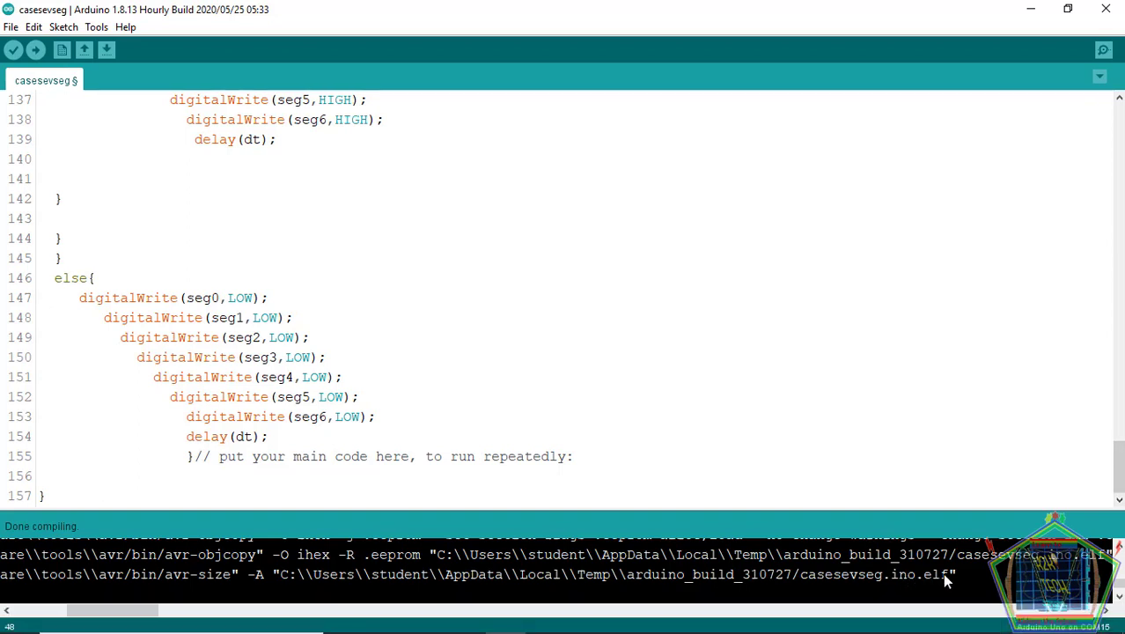
# Select the full casesevseg.ino.elf path on the avr-size output line and copy it.
pyautogui.moveTo(942, 573); pyautogui.dragTo(845, 592)
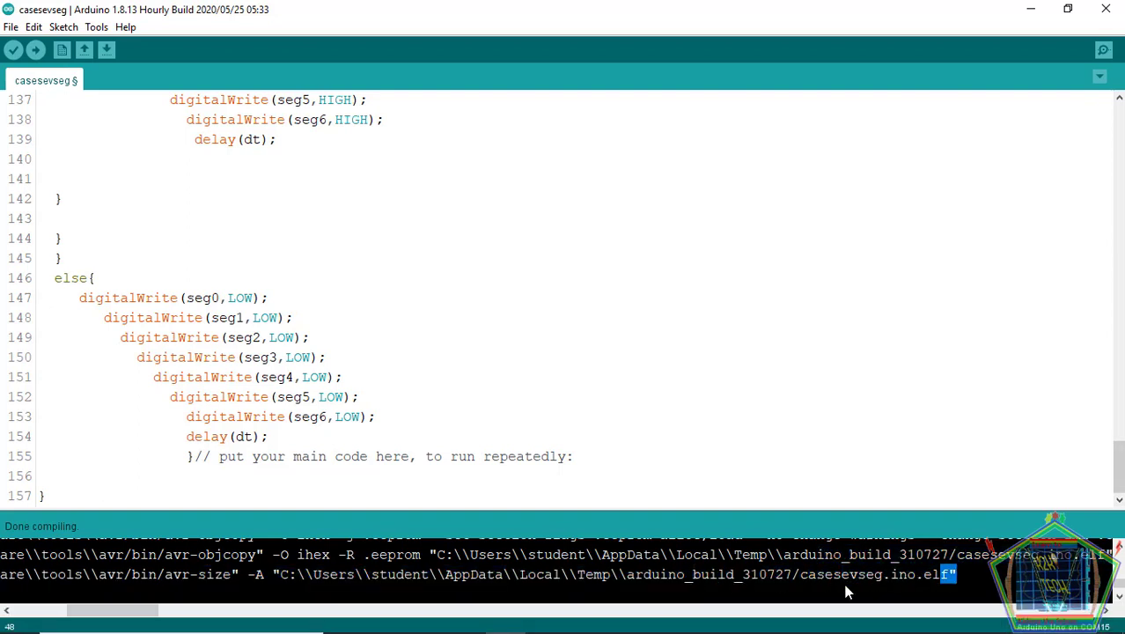
pyautogui.tripleClick(944, 579)
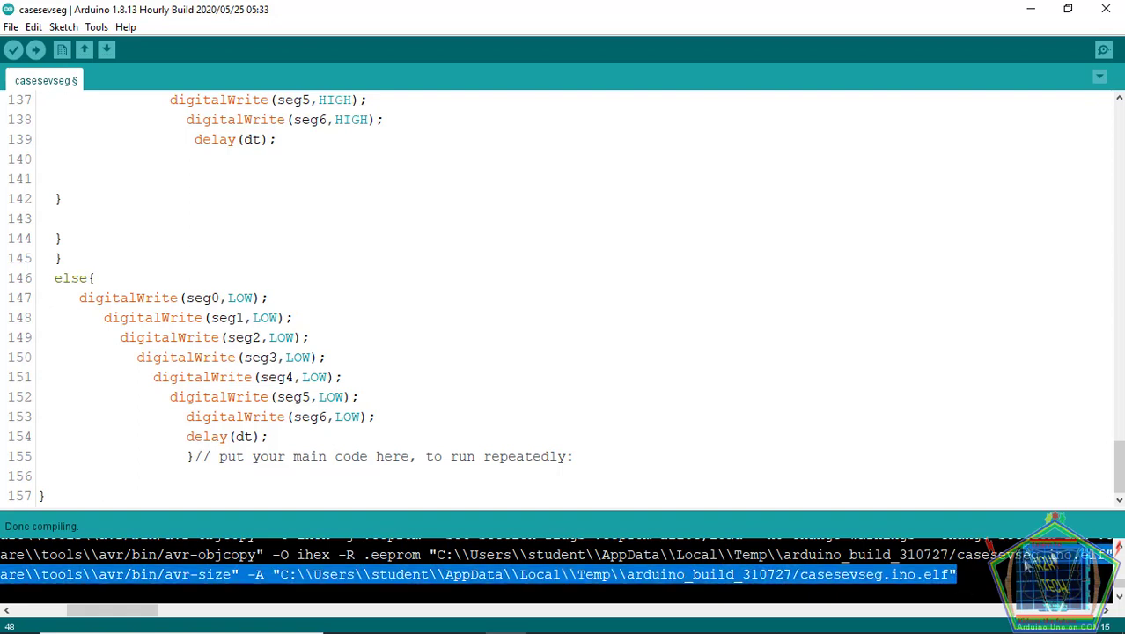
pyautogui.click(949, 579)
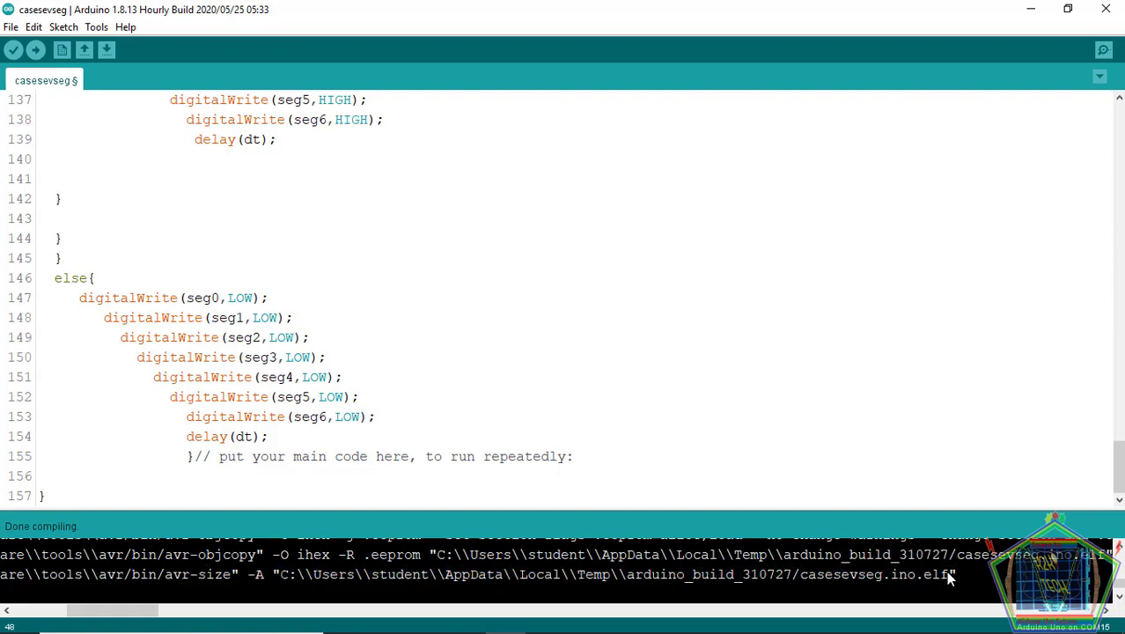
pyautogui.moveTo(904, 579); pyautogui.dragTo(508, 578)
pyautogui.moveTo(425, 574); pyautogui.dragTo(295, 574)
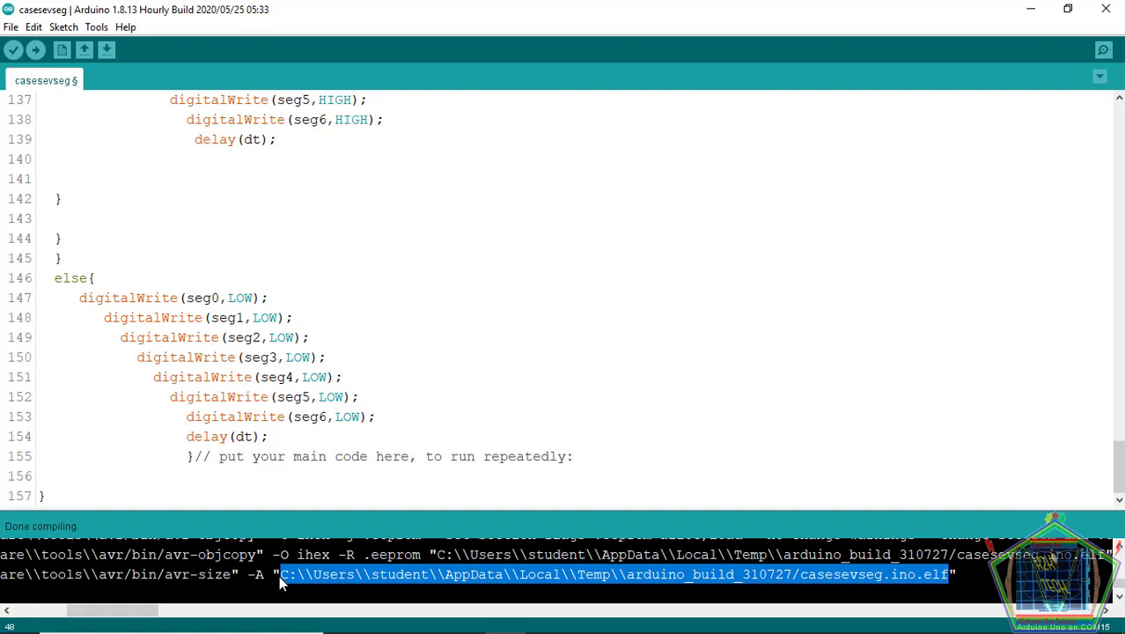
pyautogui.moveTo(279, 631)
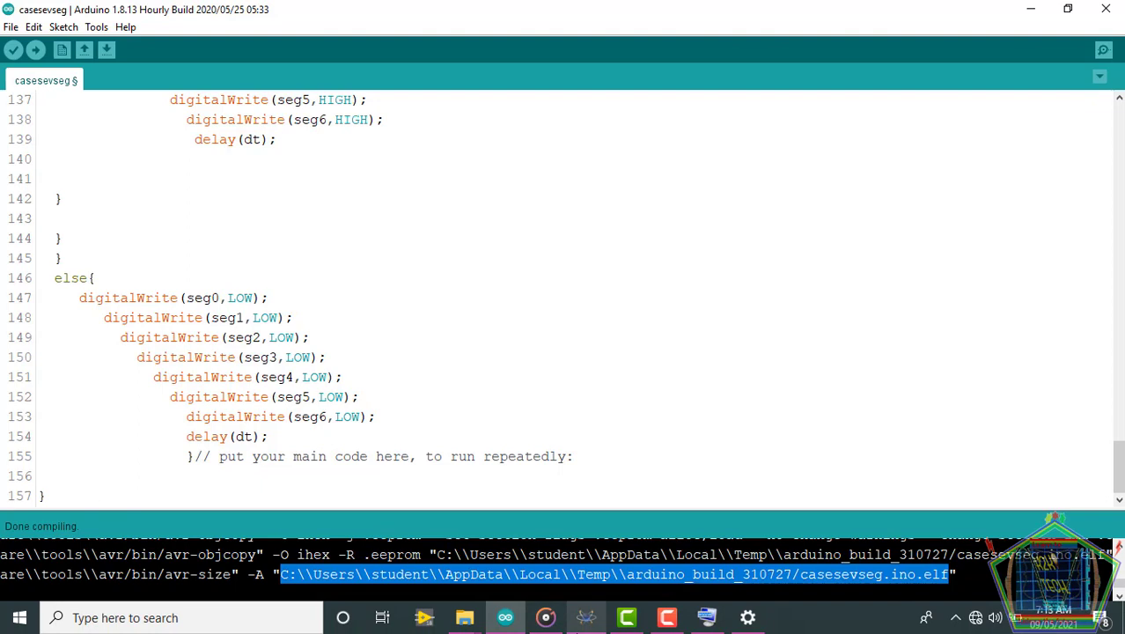
pyautogui.moveTo(708, 620)
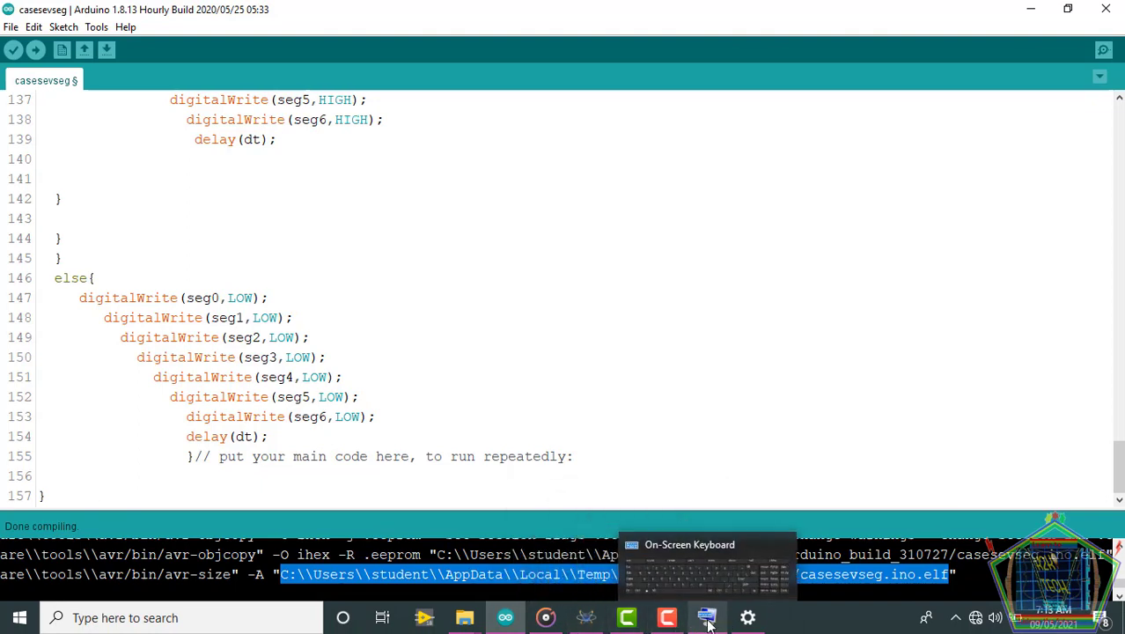
# Paste the casesevseg.ino.elf path into ARD1's Program File property and confirm with OK.
pyautogui.click(587, 618)
pyautogui.click(453, 296)
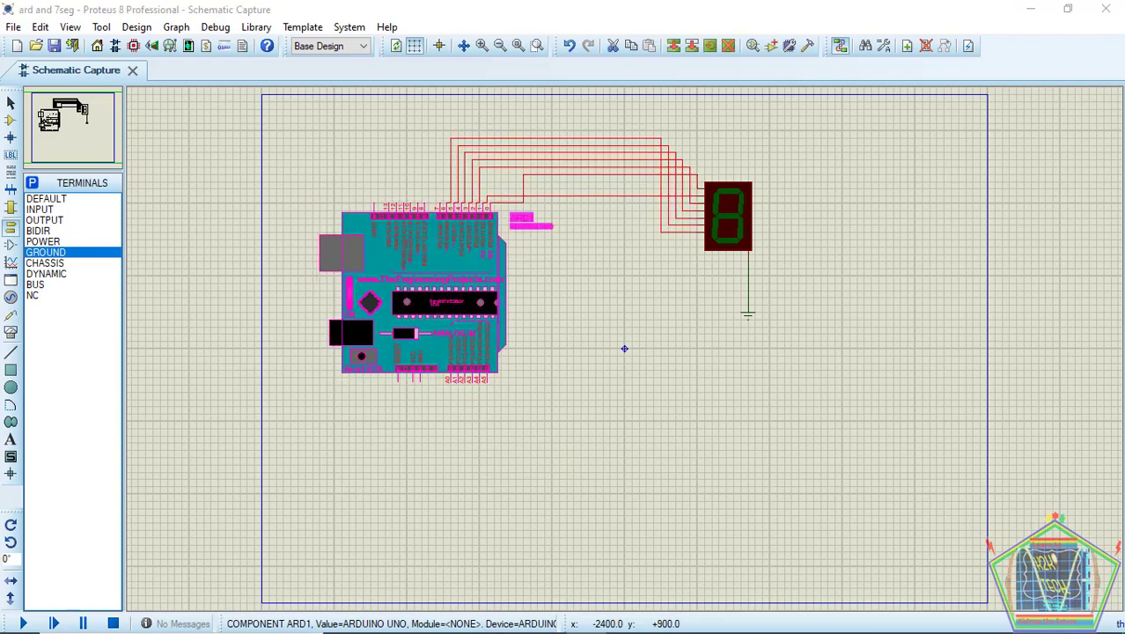
pyautogui.hotkey('ctrl', 'e')
pyautogui.click(518, 165)
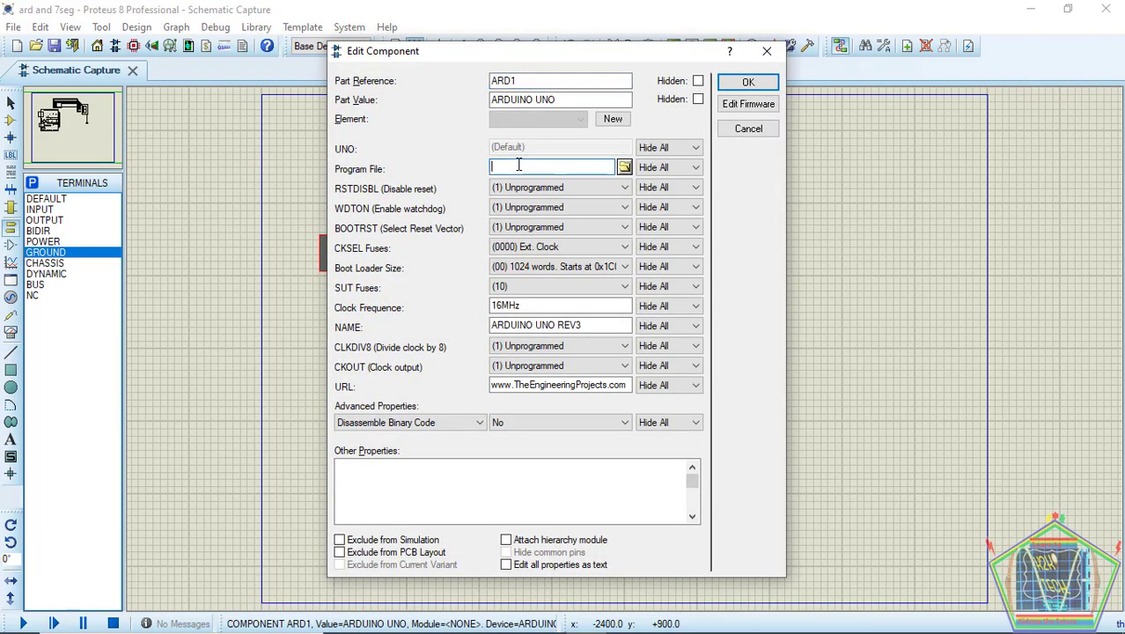
pyautogui.rightClick(518, 165)
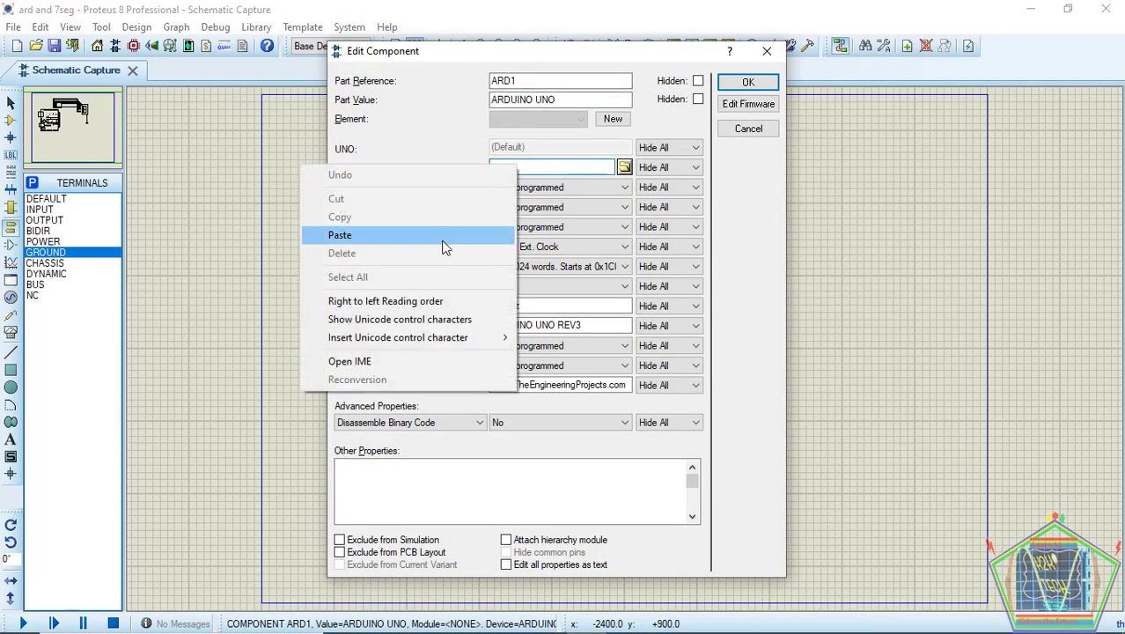
pyautogui.click(443, 243)
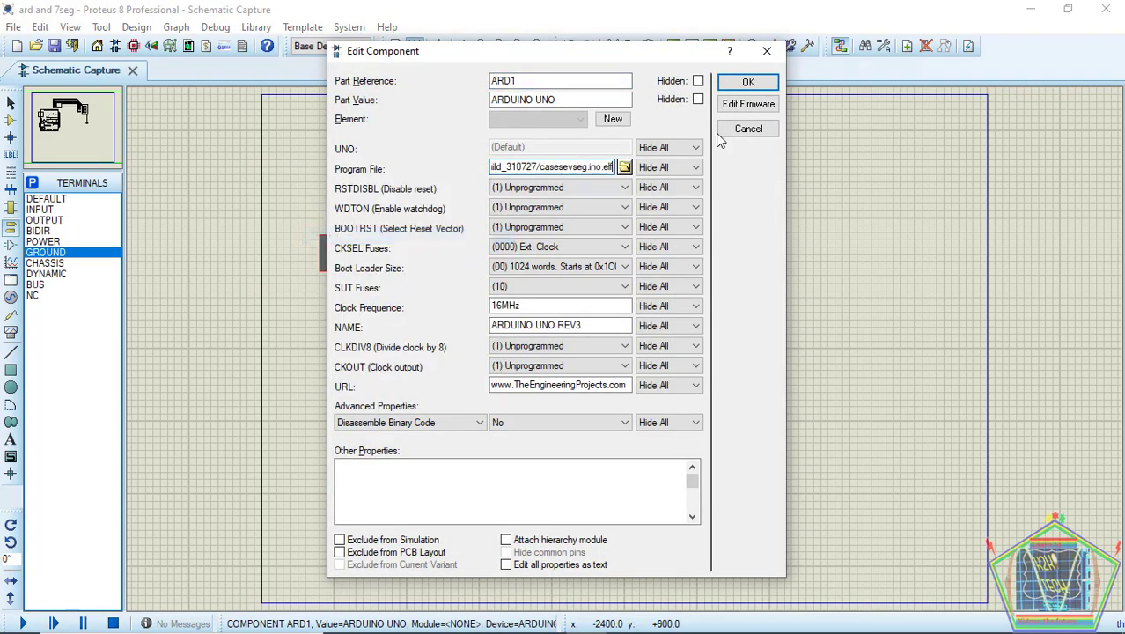
pyautogui.click(749, 81)
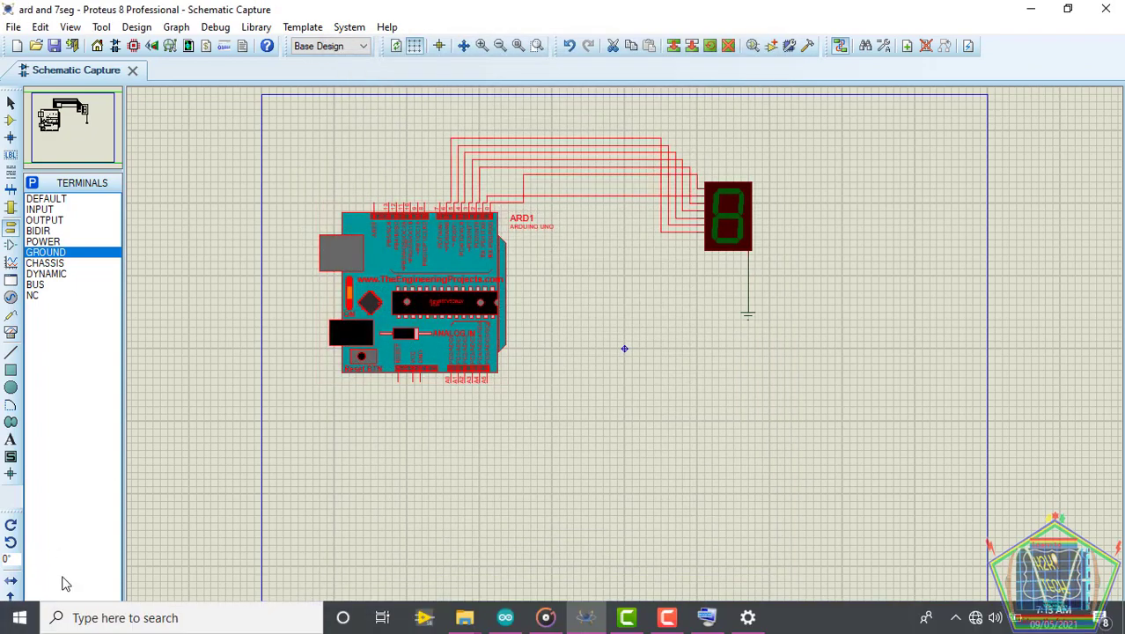
# Simulate the Arduino sketch, zooming in on the 7-segment display as it counts to 8, then stop.
pyautogui.click(24, 623)
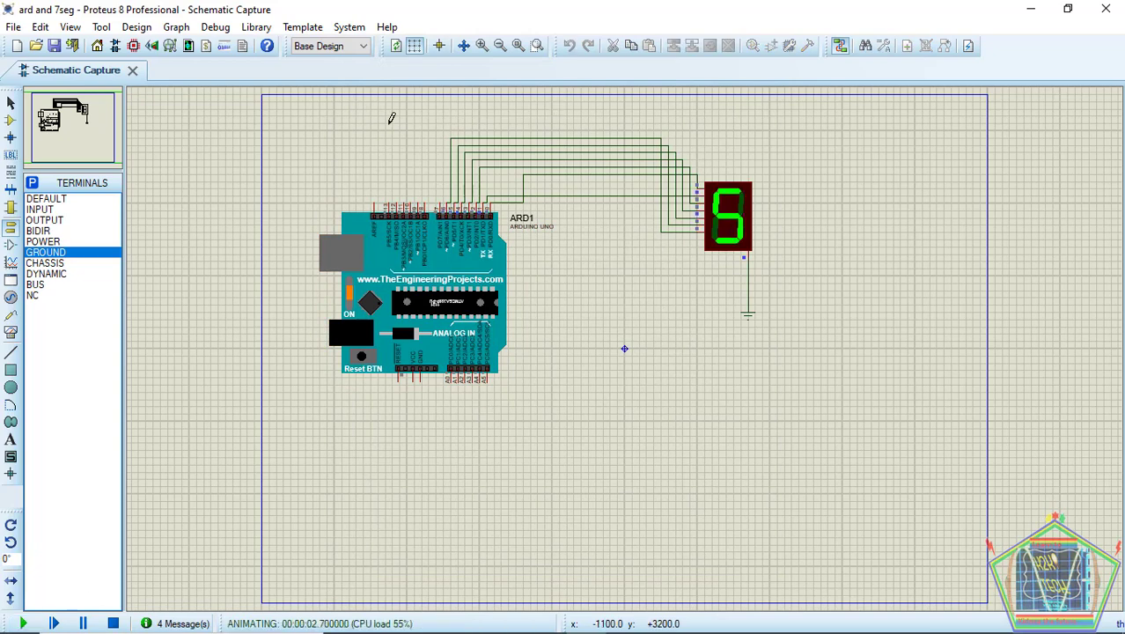
pyautogui.click(481, 46)
pyautogui.click(482, 46)
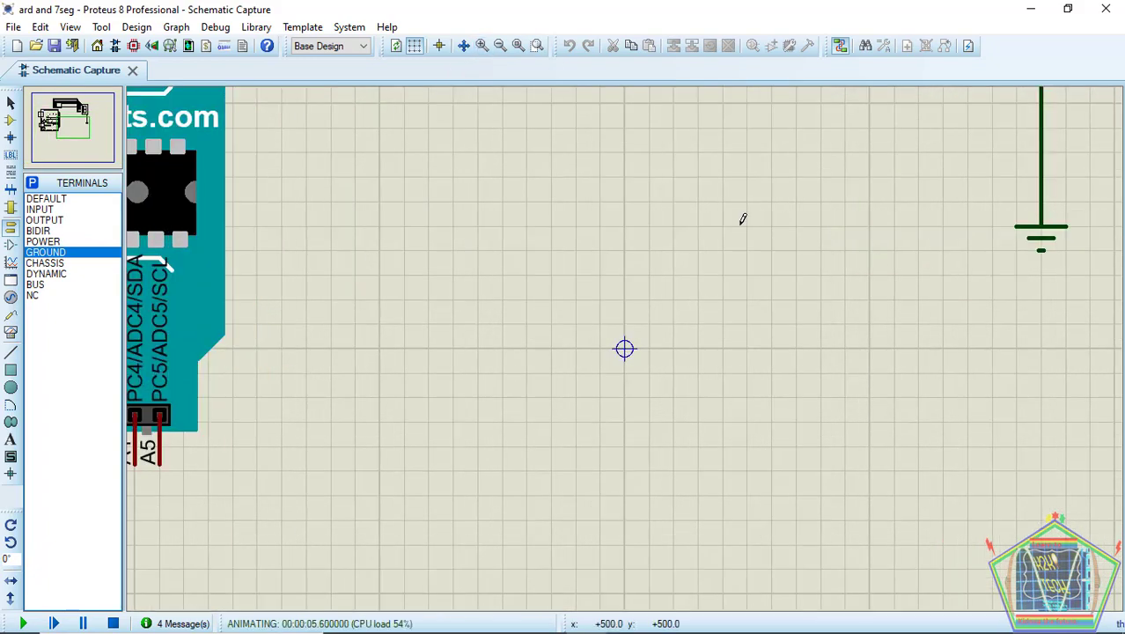
pyautogui.moveTo(73, 133); pyautogui.dragTo(78, 110)
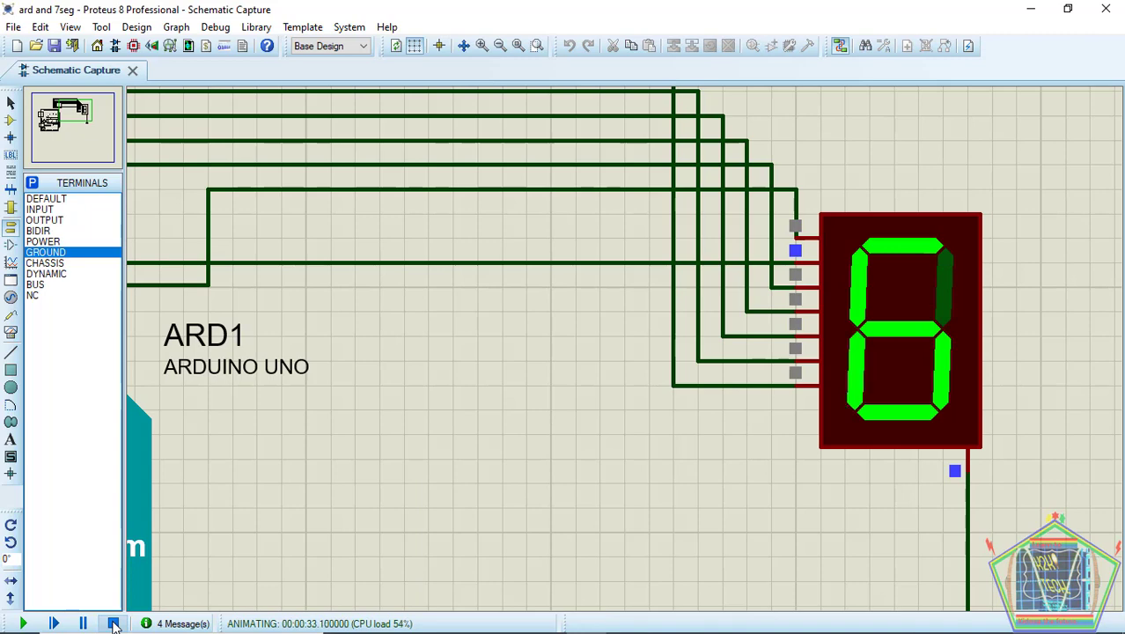
pyautogui.click(112, 624)
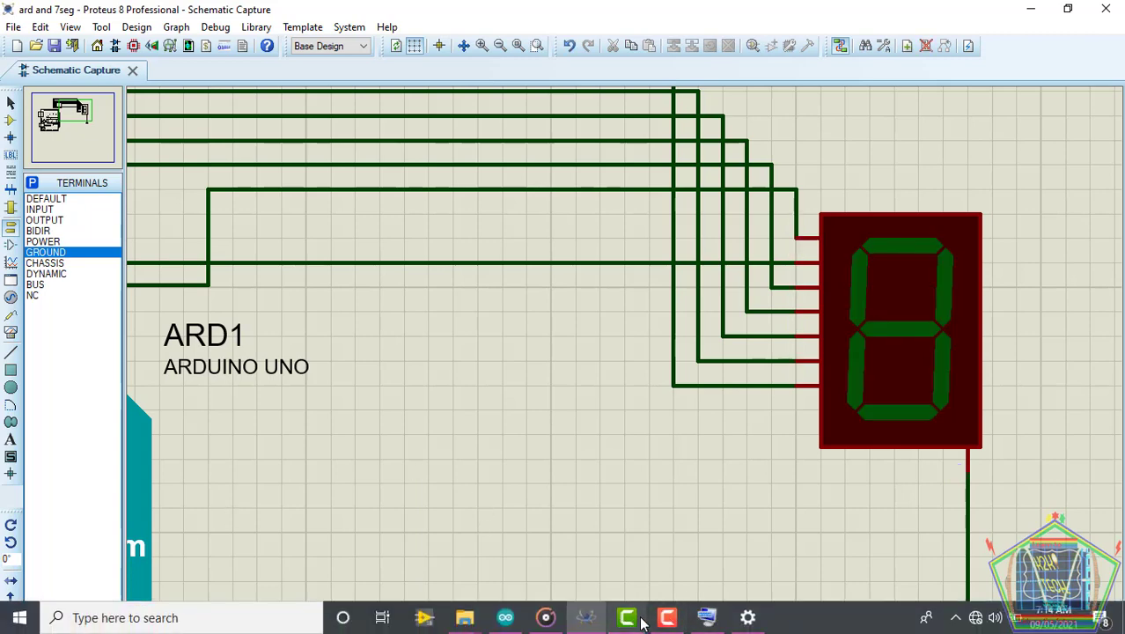
pyautogui.click(674, 618)
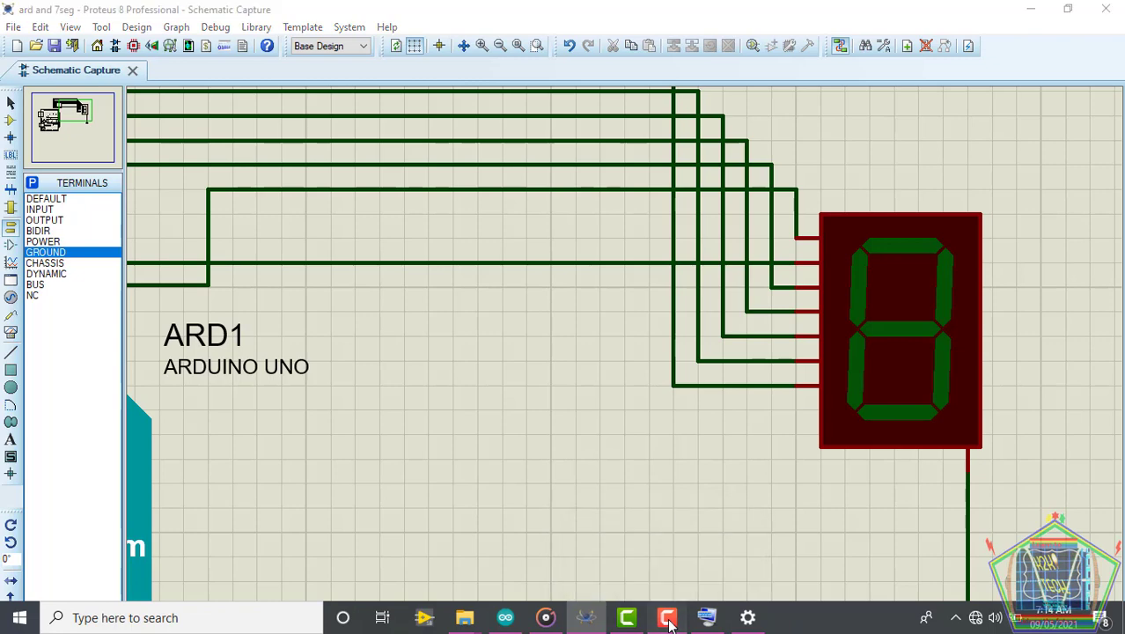